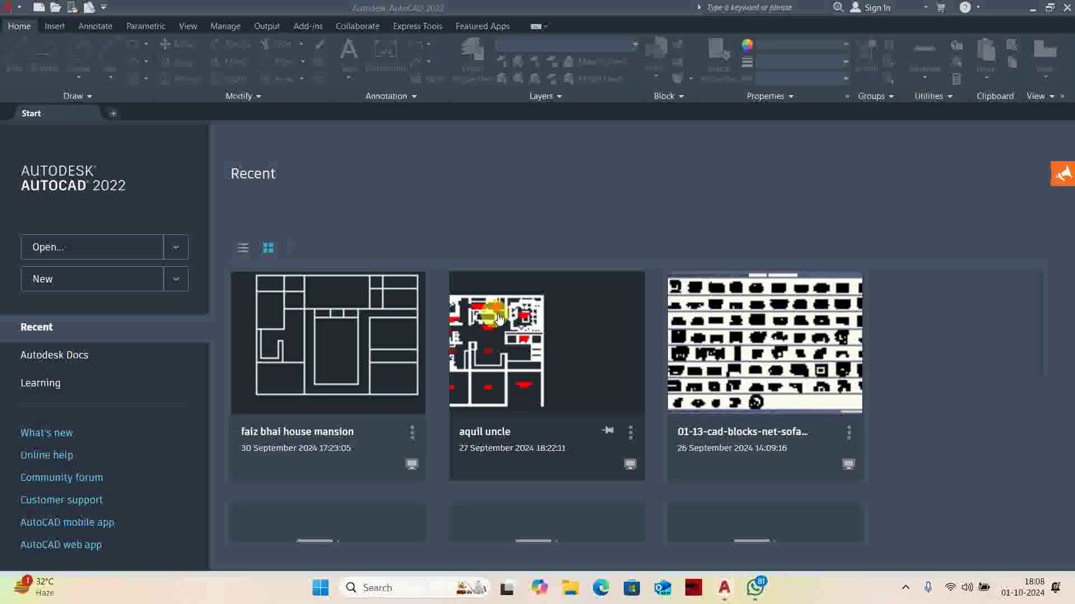
- Create a new empty drawing, Drawing3, from the acad.dwt template
{"action": "left_click", "coordinate": [7, 22]}
{"action": "left_click", "coordinate": [14, 87]}
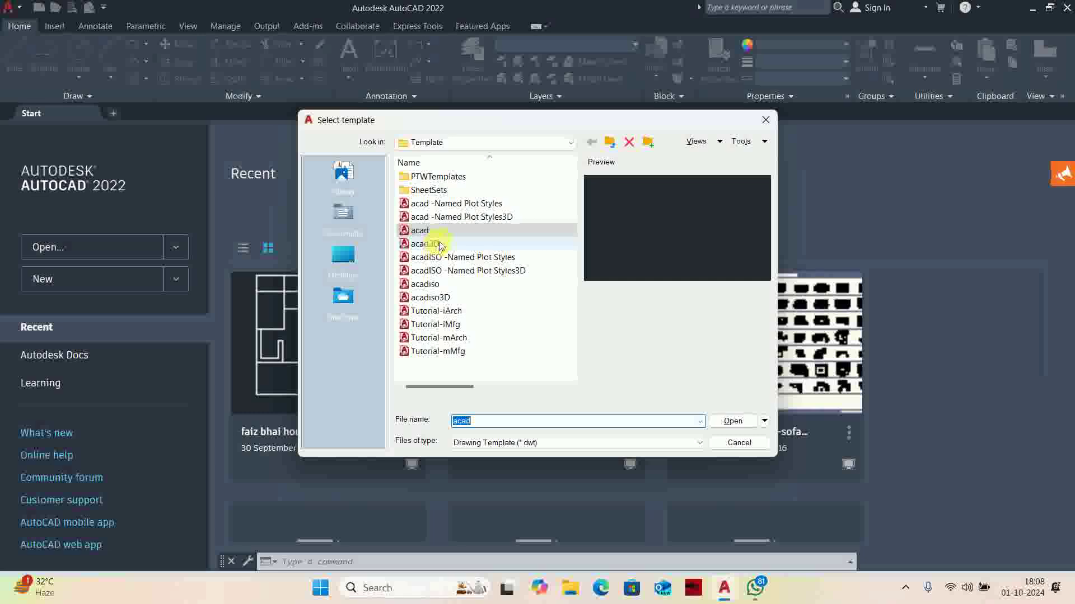
{"action": "left_click", "coordinate": [726, 421]}
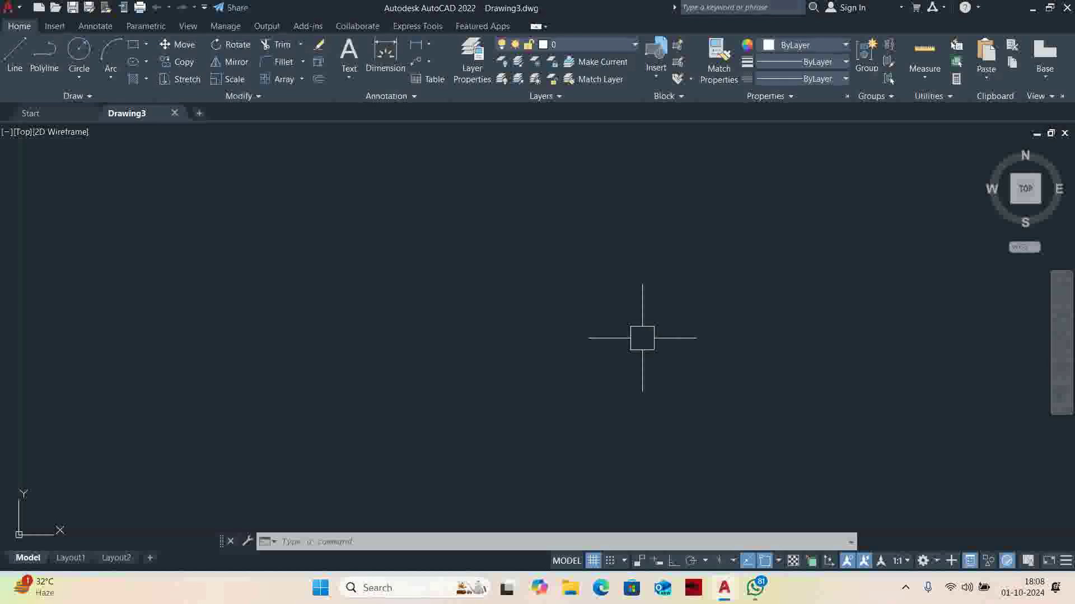
- Set Drawing3's length units to Engineering with 0'-0.00" precision using UN
{"action": "type", "text": "UN"}
{"action": "key", "text": "Return"}
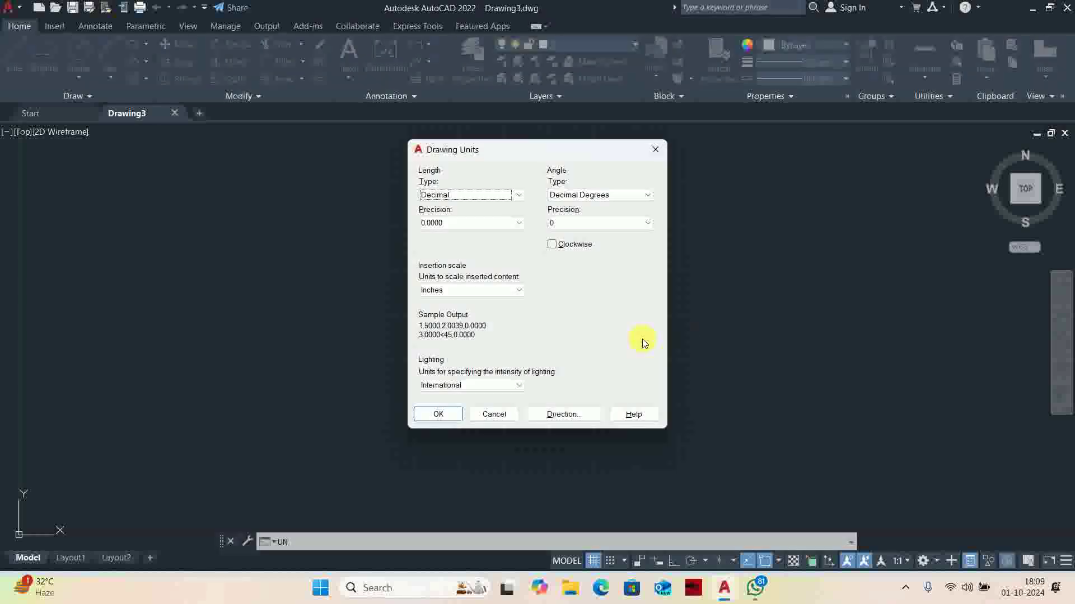
{"action": "left_click", "coordinate": [481, 195]}
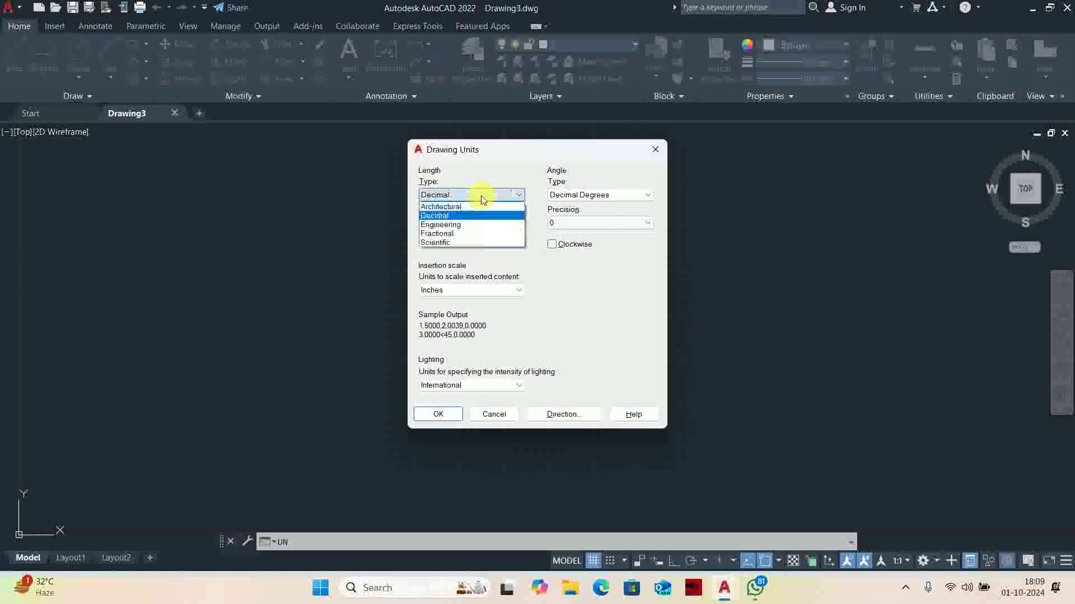
{"action": "left_click", "coordinate": [455, 225]}
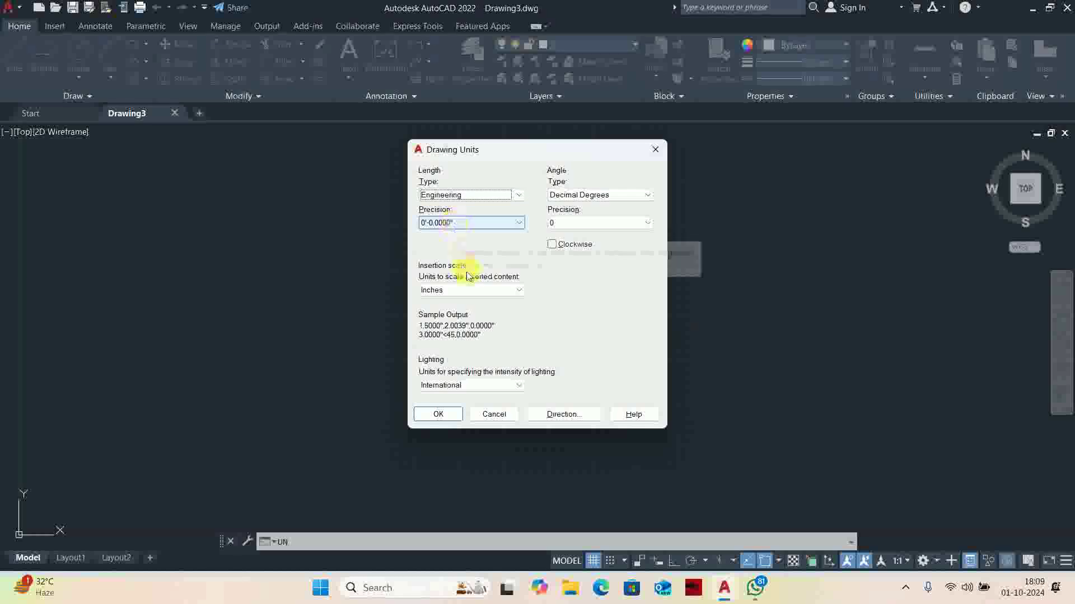
{"action": "left_click", "coordinate": [454, 223]}
{"action": "left_click", "coordinate": [441, 249]}
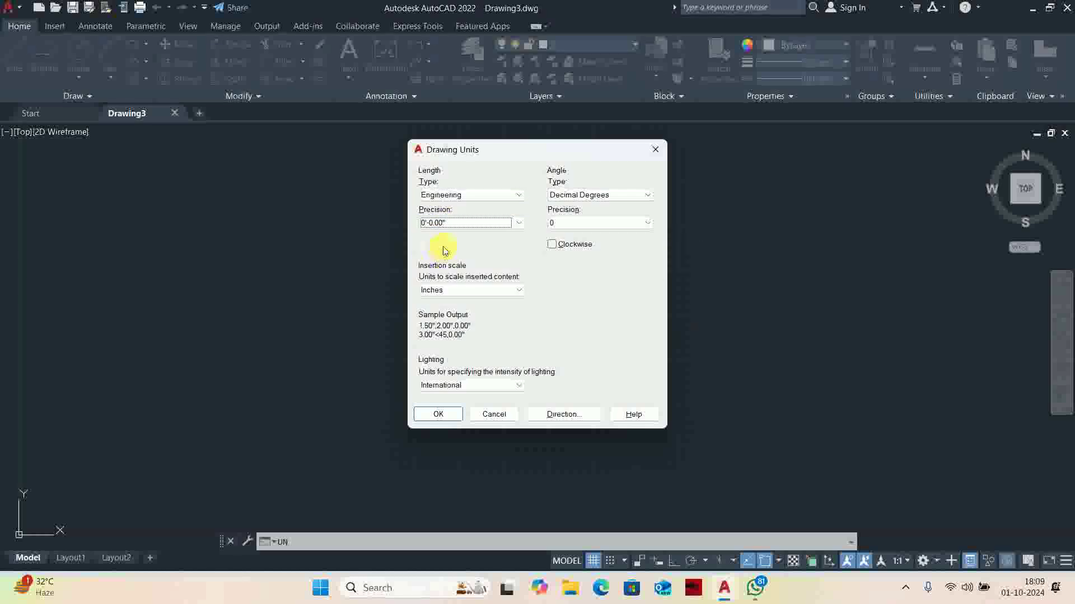
{"action": "left_click", "coordinate": [438, 414]}
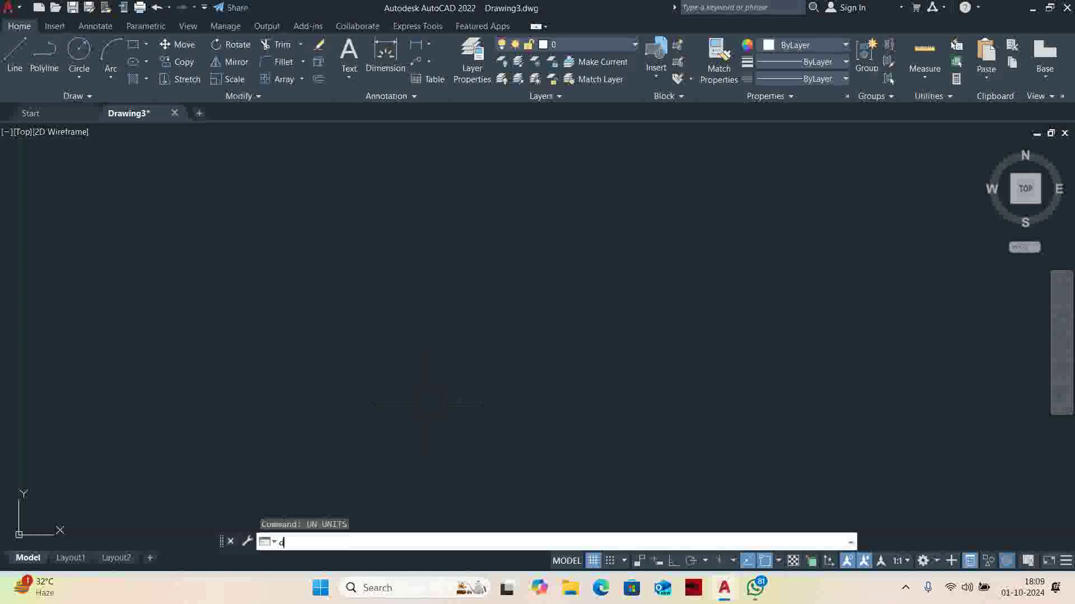
{"action": "type", "text": "d"}
{"action": "key", "text": "Return"}
- Give the Standard dimension style Engineering primary units with 0'-0.00" precision
{"action": "left_click", "coordinate": [693, 261]}
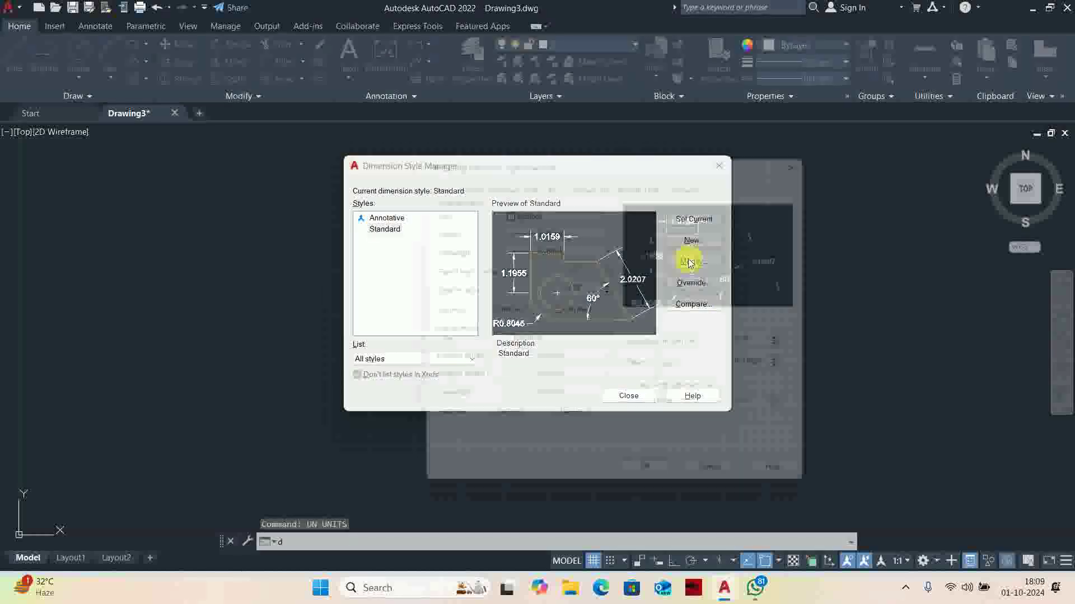
{"action": "left_click", "coordinate": [593, 177]}
{"action": "left_click", "coordinate": [560, 205]}
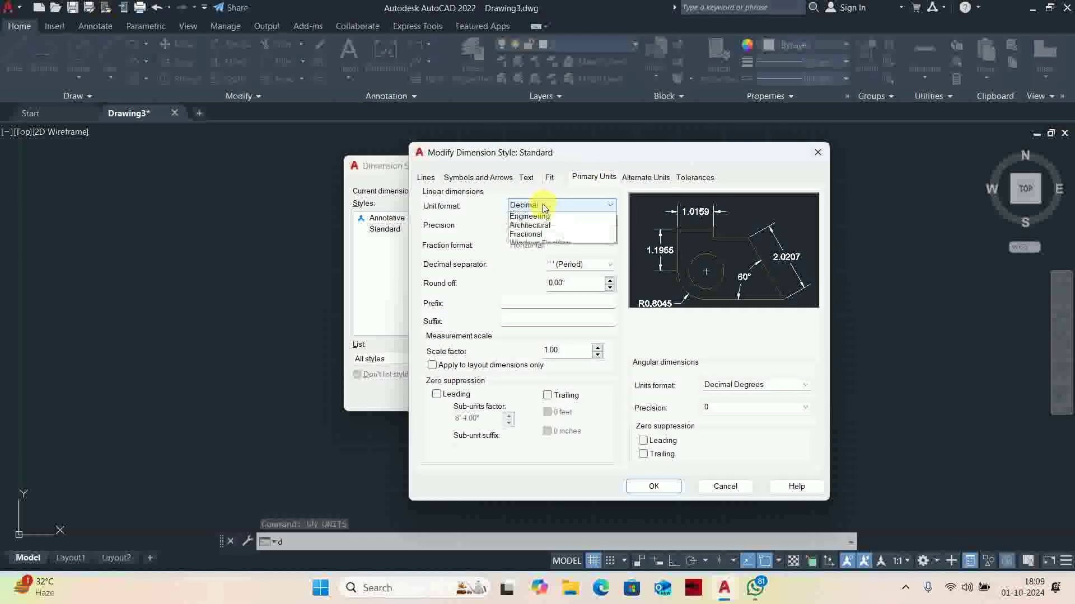
{"action": "left_click", "coordinate": [523, 235]}
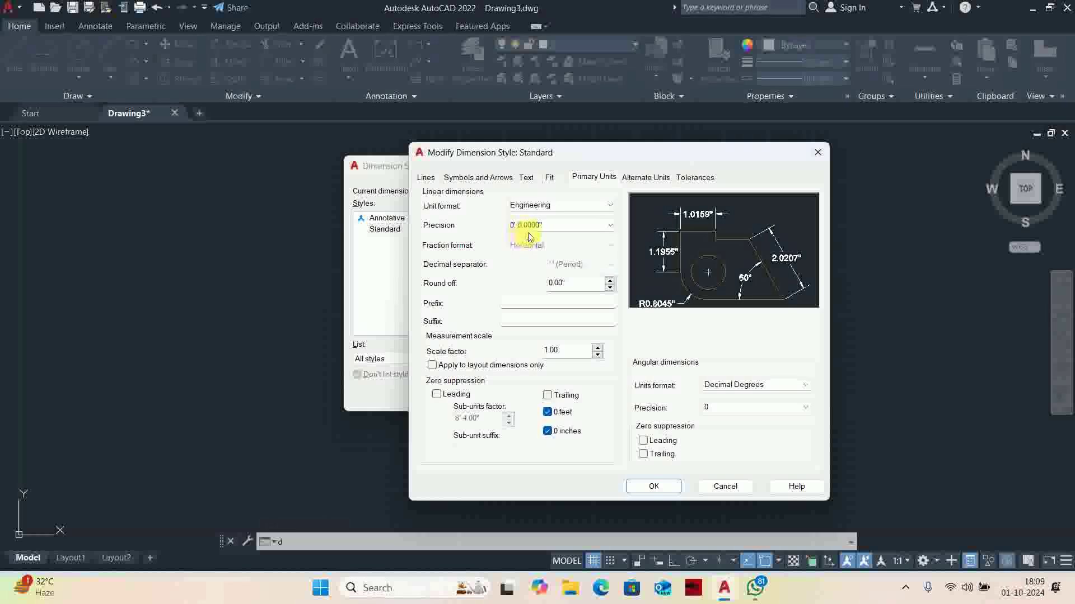
{"action": "left_click", "coordinate": [529, 237]}
{"action": "left_click", "coordinate": [529, 255]}
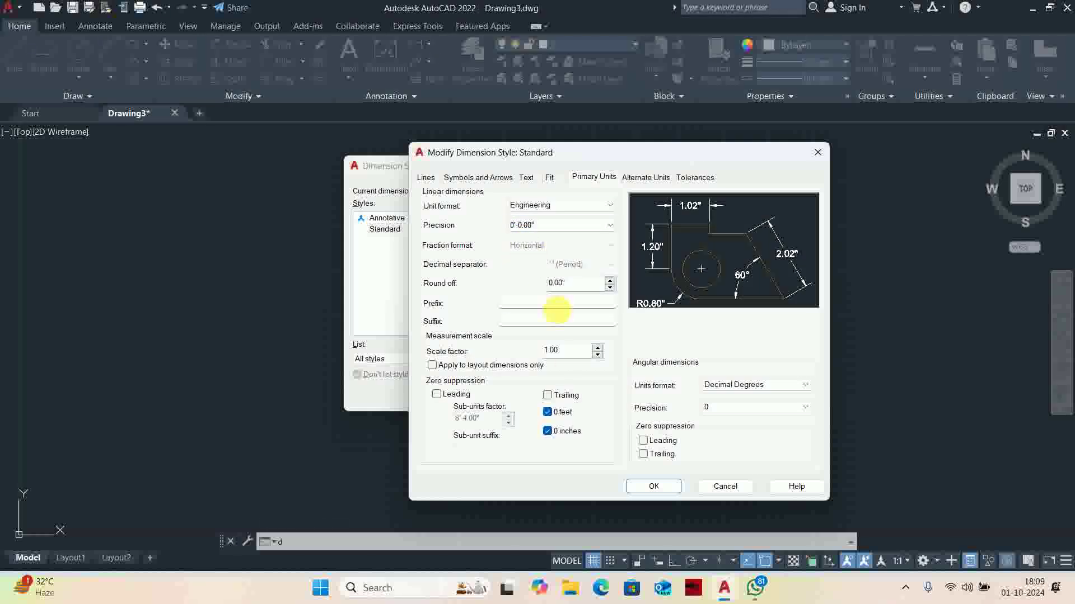
- Set Standard's text height to 6, arrow size to 6 and arrowheads to Architectural tick
{"action": "left_click", "coordinate": [526, 177]}
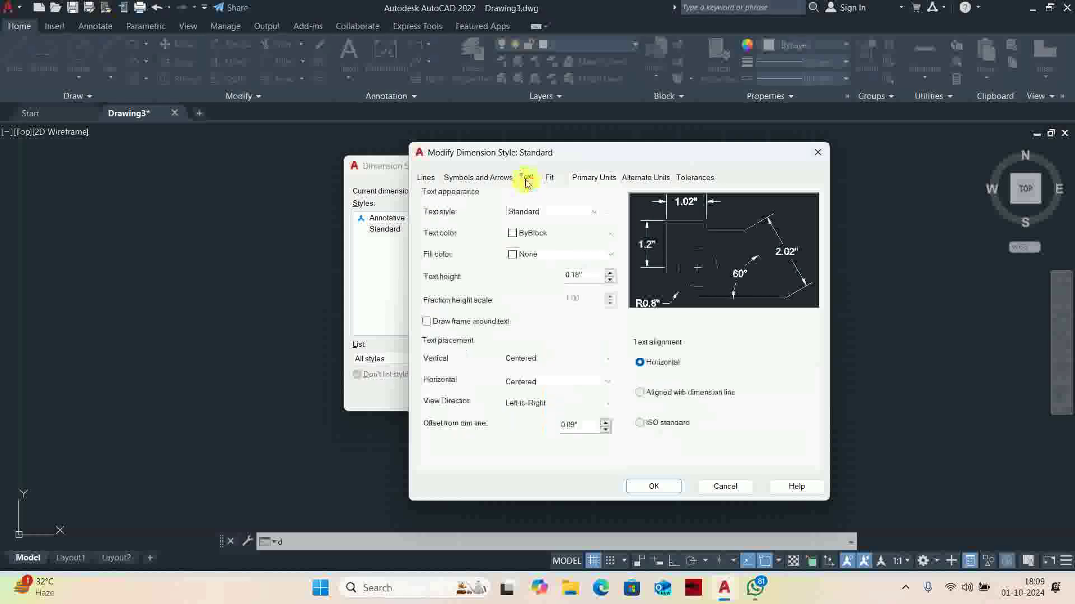
{"action": "double_click", "coordinate": [574, 276]}
{"action": "type", "text": "6"}
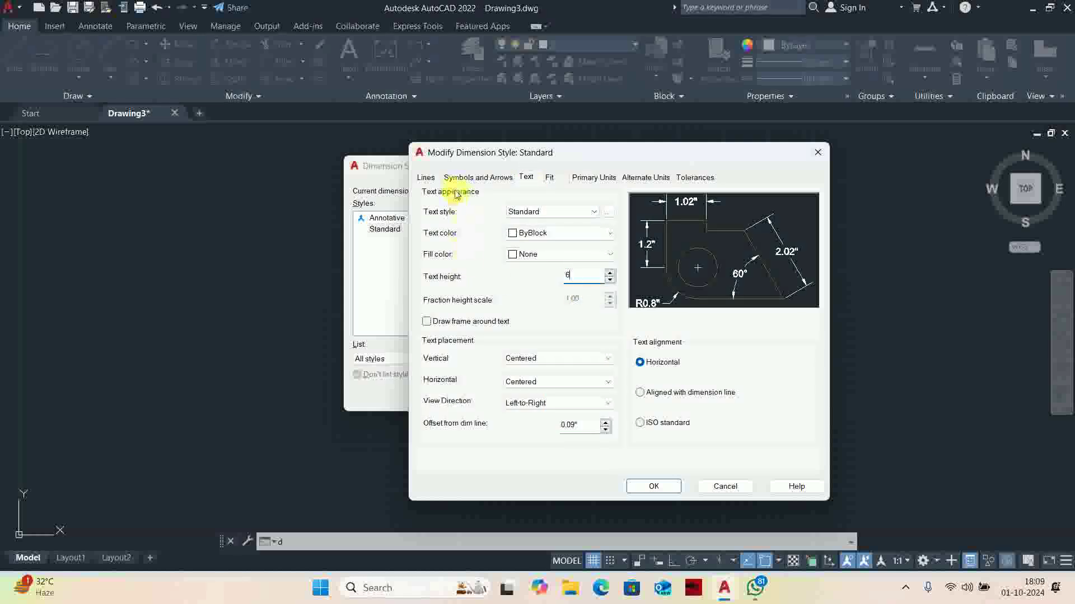
{"action": "left_click", "coordinate": [476, 176]}
{"action": "left_click_drag", "start_coordinate": [459, 315], "coordinate": [384, 319]}
{"action": "type", "text": "6"}
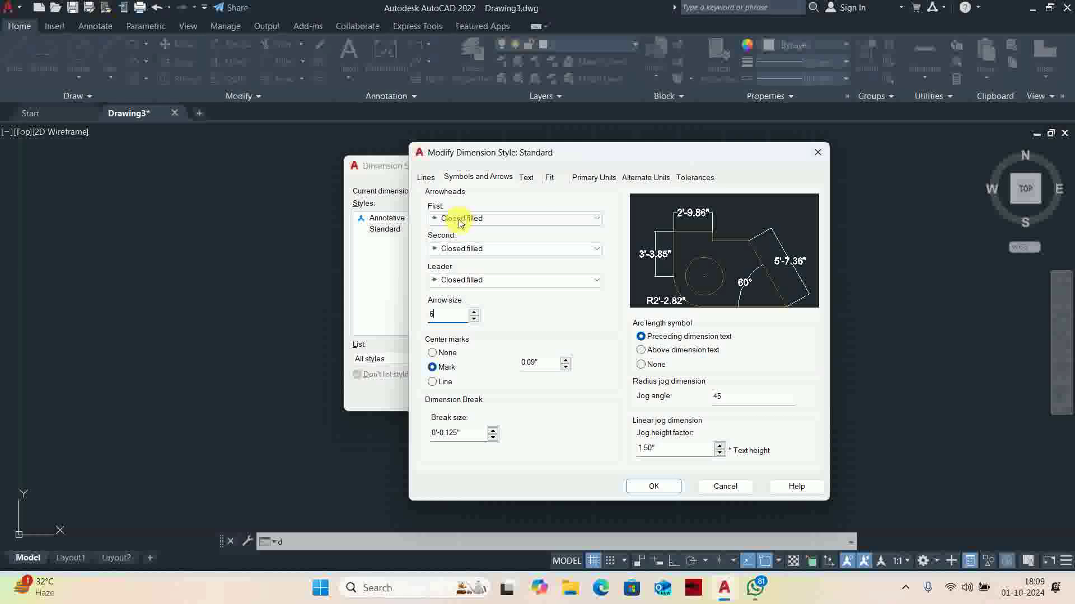
{"action": "left_click", "coordinate": [456, 219]}
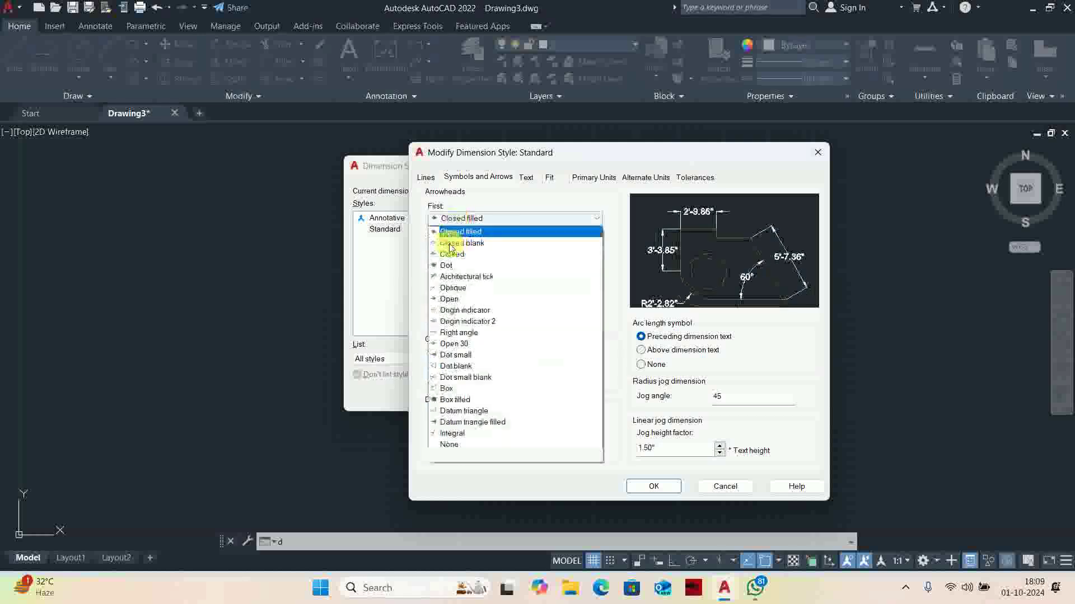
{"action": "left_click", "coordinate": [448, 276]}
{"action": "left_click", "coordinate": [426, 179]}
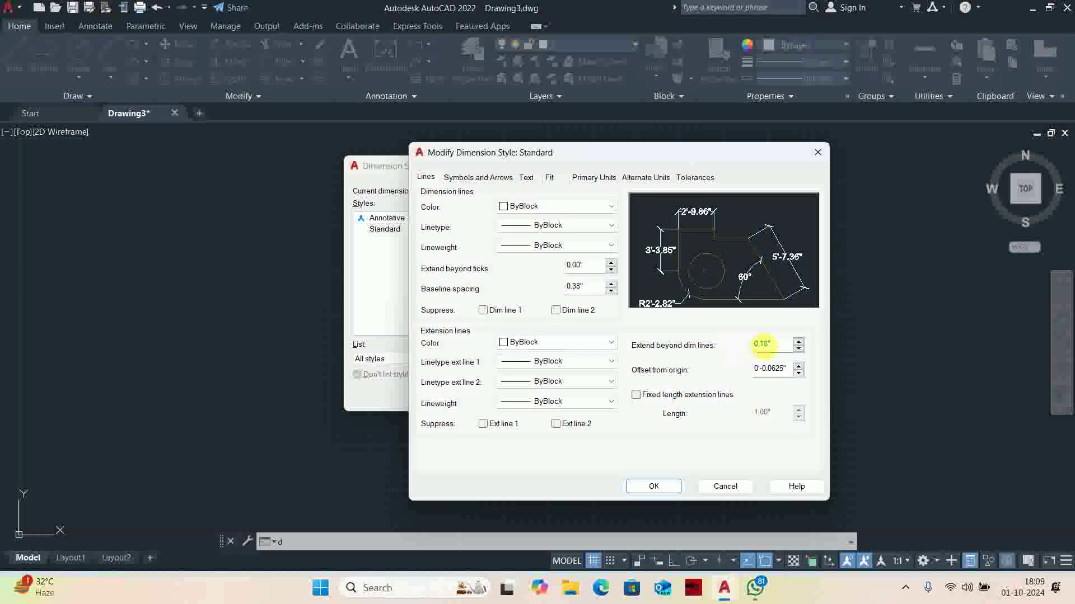
- Set Standard's extension beyond dimension lines and offset from origin to 3
{"action": "double_click", "coordinate": [769, 344]}
{"action": "type", "text": "43"}
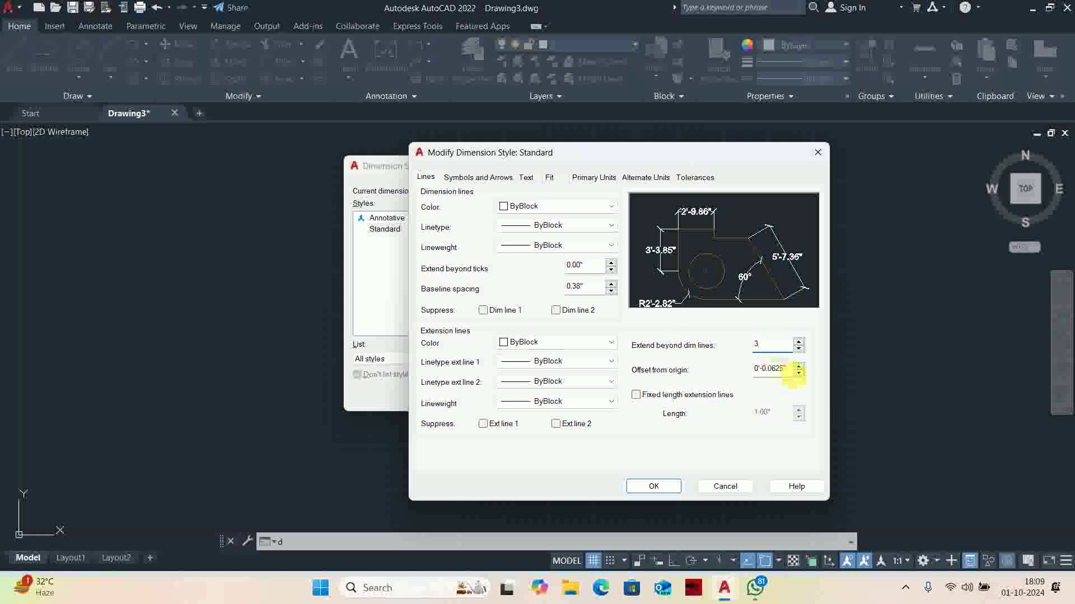
{"action": "double_click", "coordinate": [786, 370]}
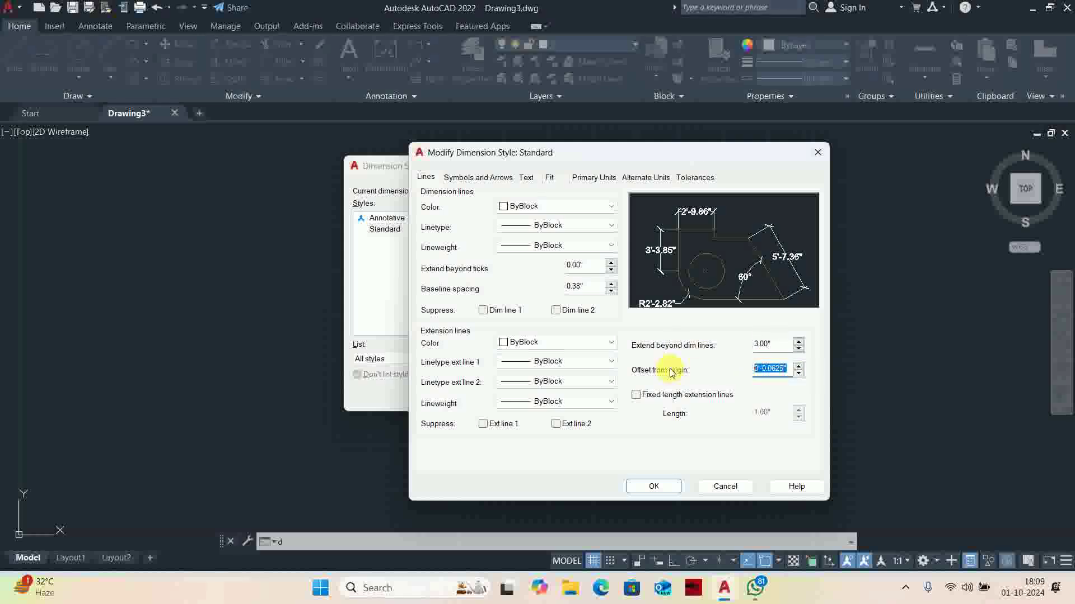
{"action": "type", "text": "3"}
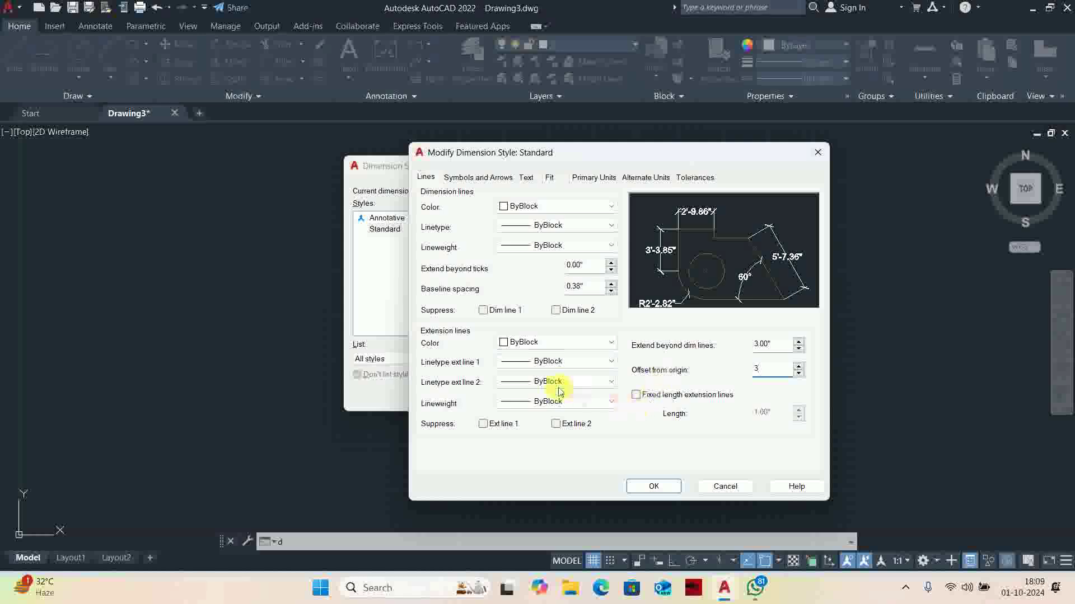
- Load the HIDDEN linetype and assign it to the first extension line
{"action": "left_click", "coordinate": [525, 363]}
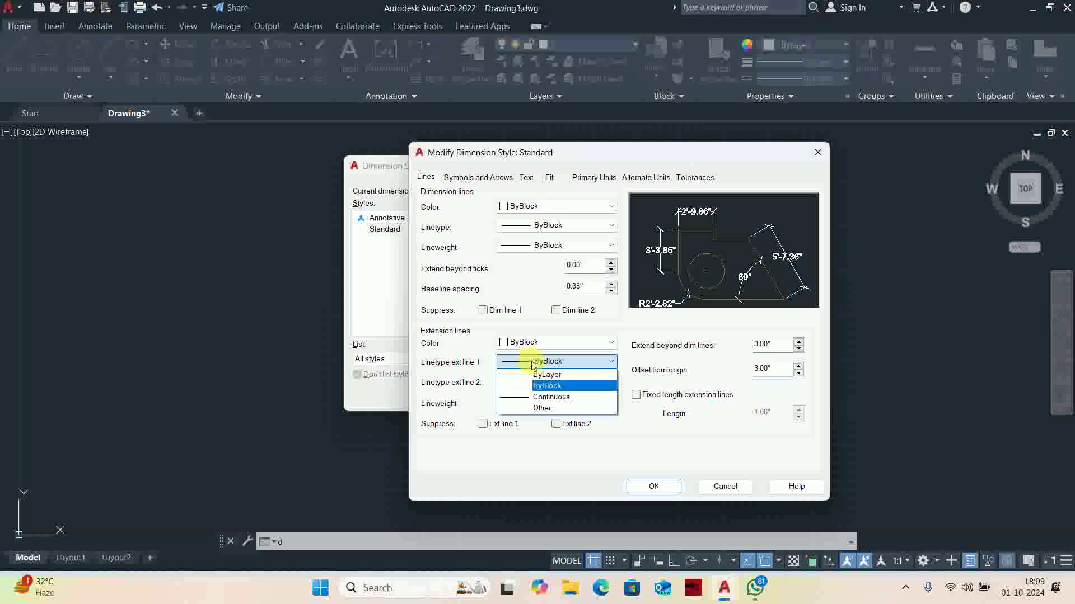
{"action": "left_click", "coordinate": [541, 414]}
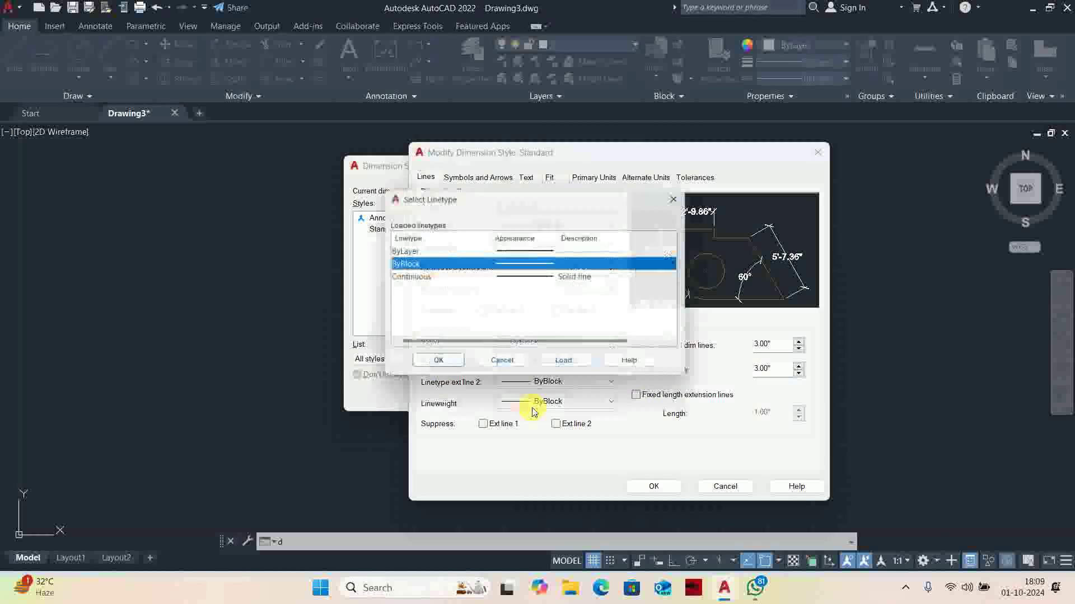
{"action": "left_click", "coordinate": [561, 365]}
{"action": "scroll", "coordinate": [425, 297], "scroll_direction": "down", "scroll_amount": 1}
{"action": "scroll", "coordinate": [419, 301], "scroll_direction": "down", "scroll_amount": 5}
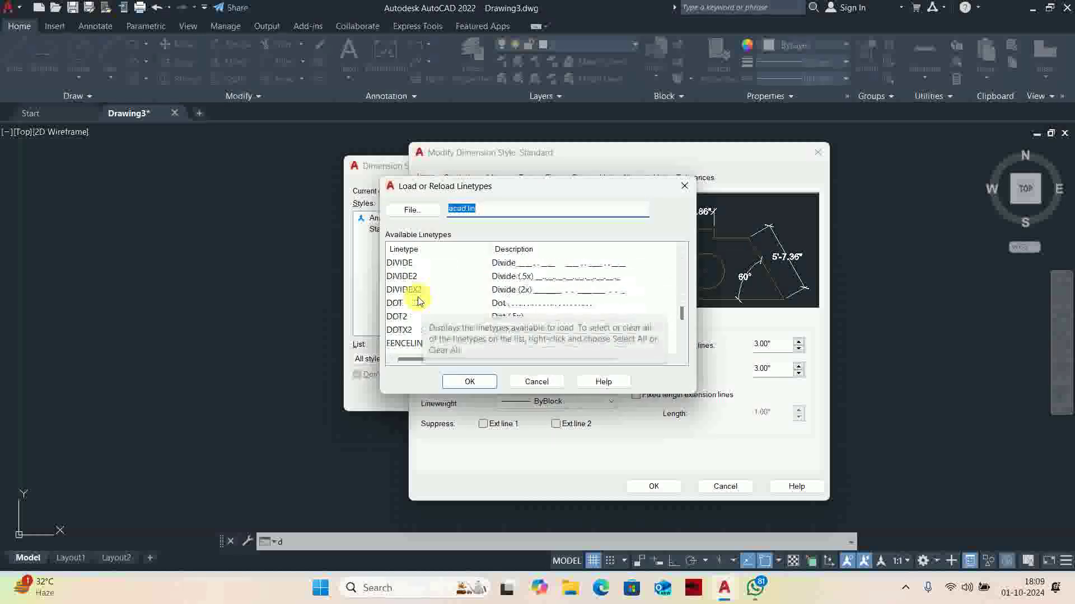
{"action": "scroll", "coordinate": [420, 301], "scroll_direction": "down", "scroll_amount": 2}
{"action": "scroll", "coordinate": [417, 300], "scroll_direction": "down", "scroll_amount": 2}
{"action": "left_click", "coordinate": [406, 263]}
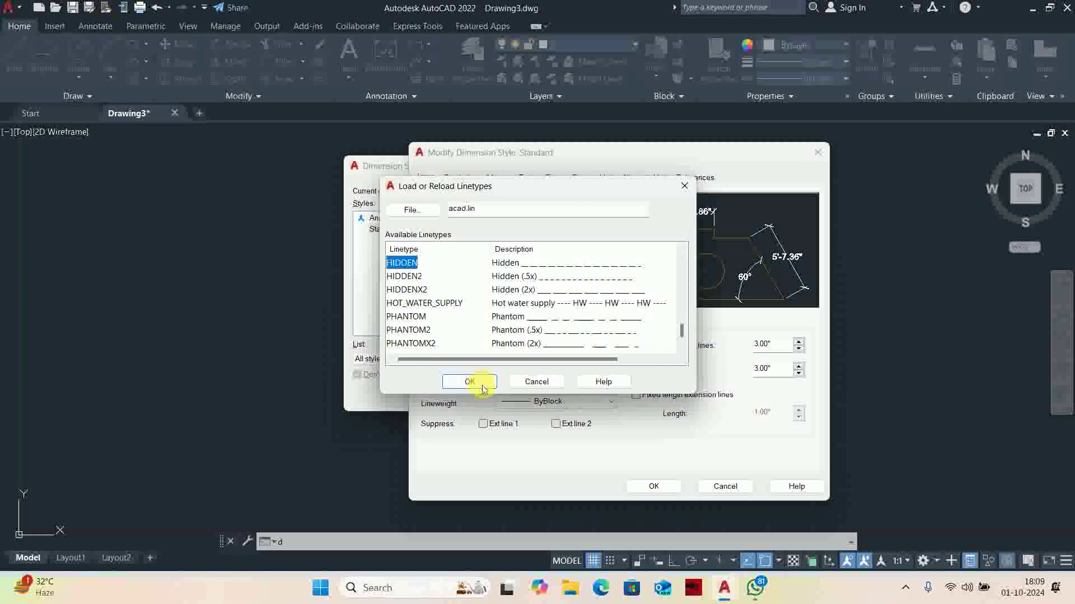
{"action": "left_click", "coordinate": [469, 381]}
{"action": "left_click", "coordinate": [536, 293]}
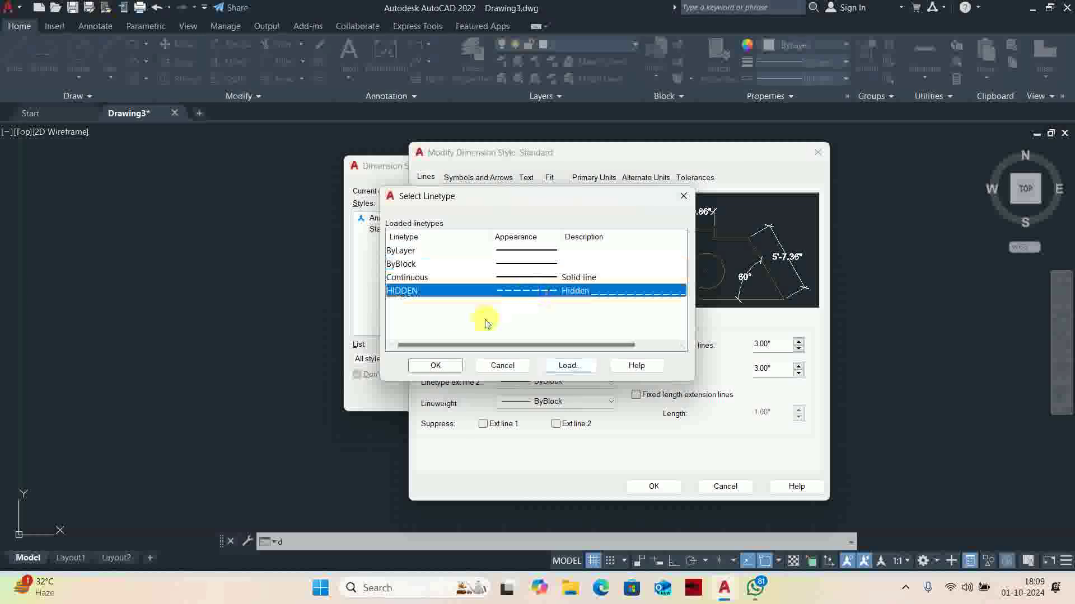
{"action": "left_click", "coordinate": [435, 365]}
- Assign HIDDEN to the second extension line and save the dimension style changes
{"action": "left_click", "coordinate": [551, 385]}
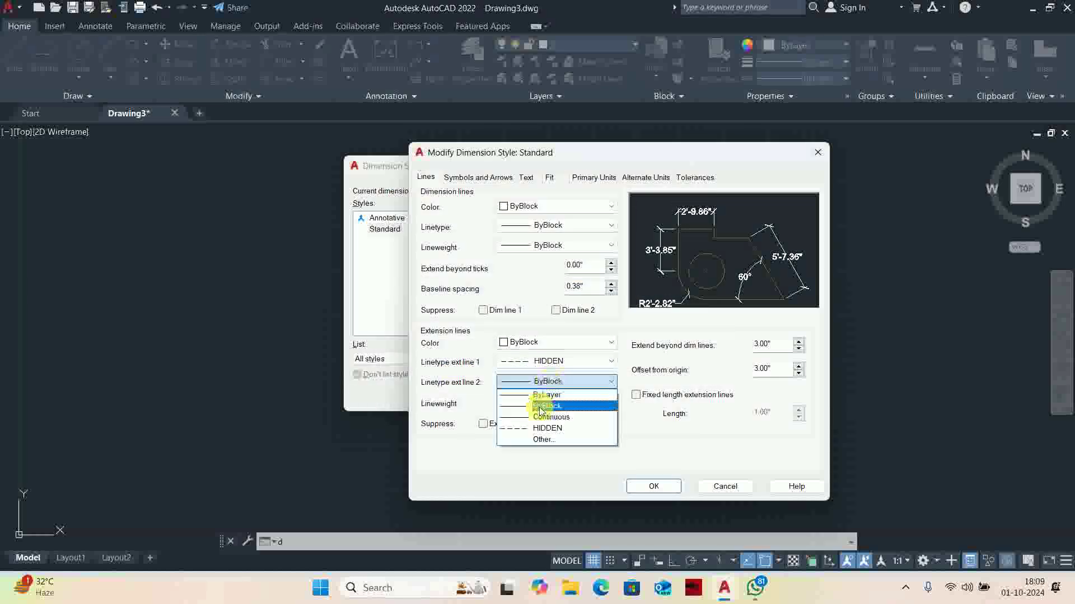
{"action": "left_click", "coordinate": [549, 428]}
{"action": "left_click", "coordinate": [646, 487]}
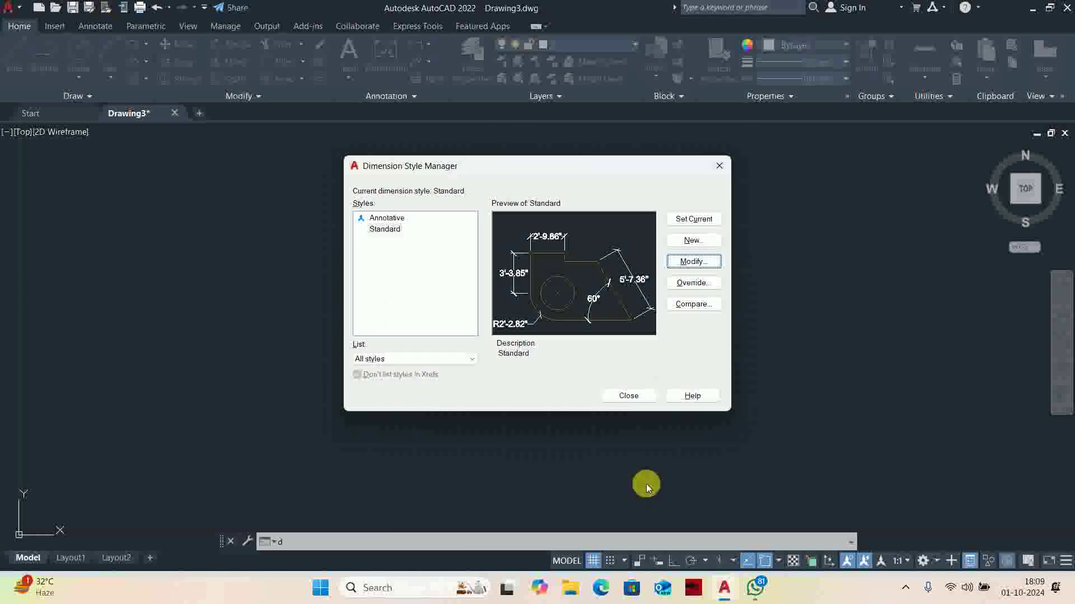
{"action": "left_click", "coordinate": [627, 396]}
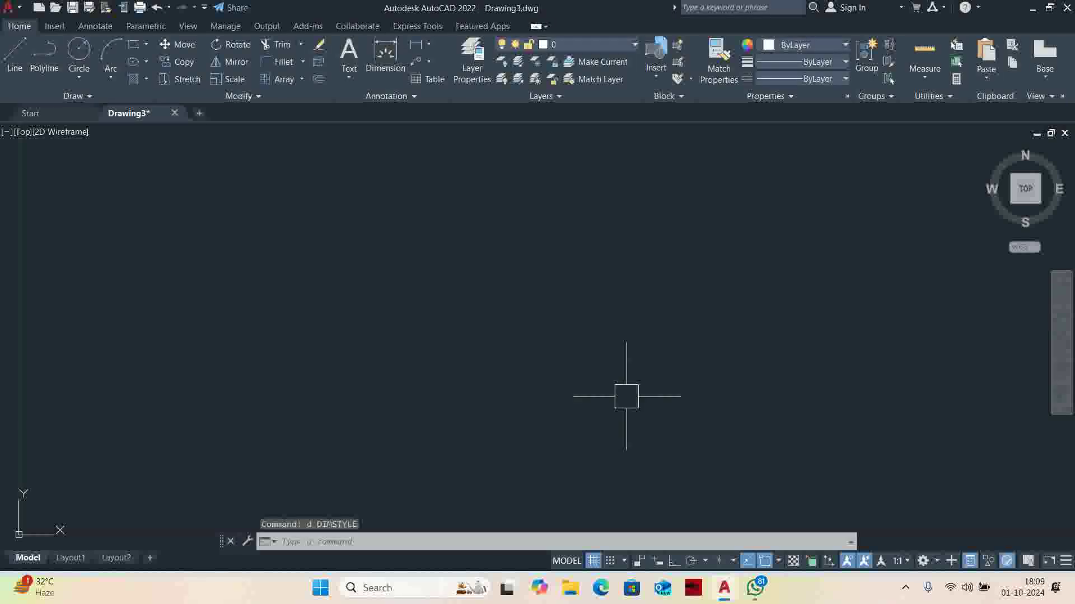
{"action": "right_click", "coordinate": [509, 372]}
- Save the drawing as an AutoCAD Drawing Template (.dwt), replacing the existing file, with English measurement
{"action": "left_click", "coordinate": [672, 366]}
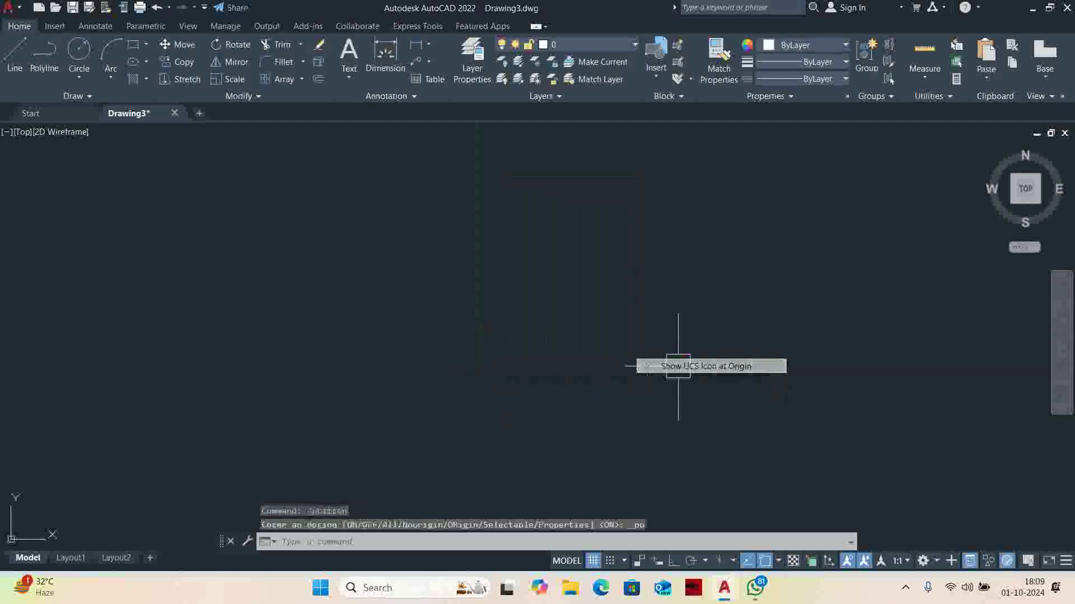
{"action": "key", "text": "Escape"}
{"action": "key", "text": "Escape"}
{"action": "key", "text": "Escape"}
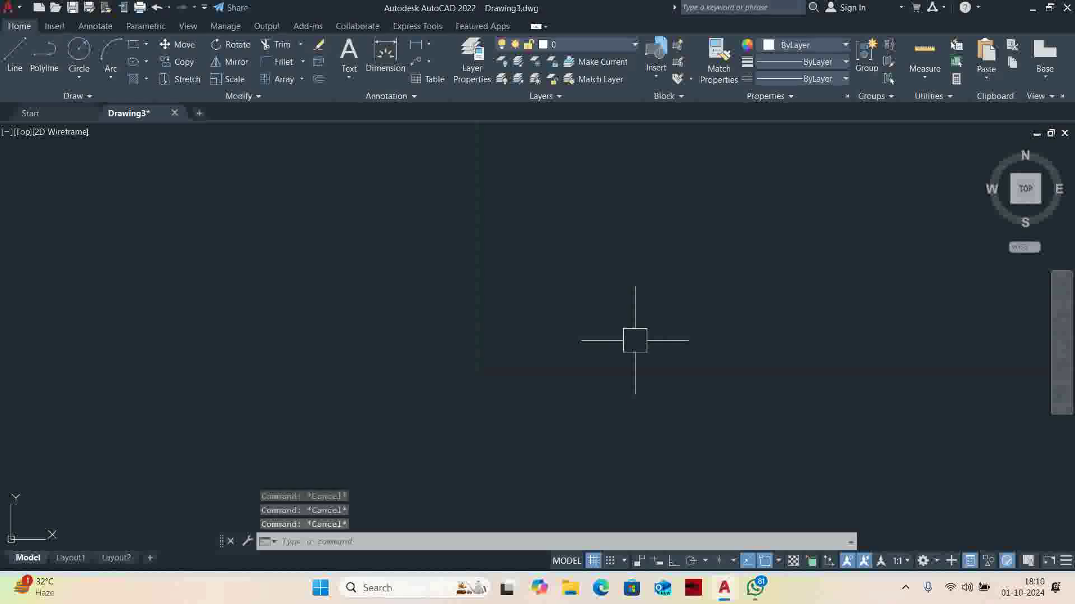
{"action": "left_click", "coordinate": [9, 7]}
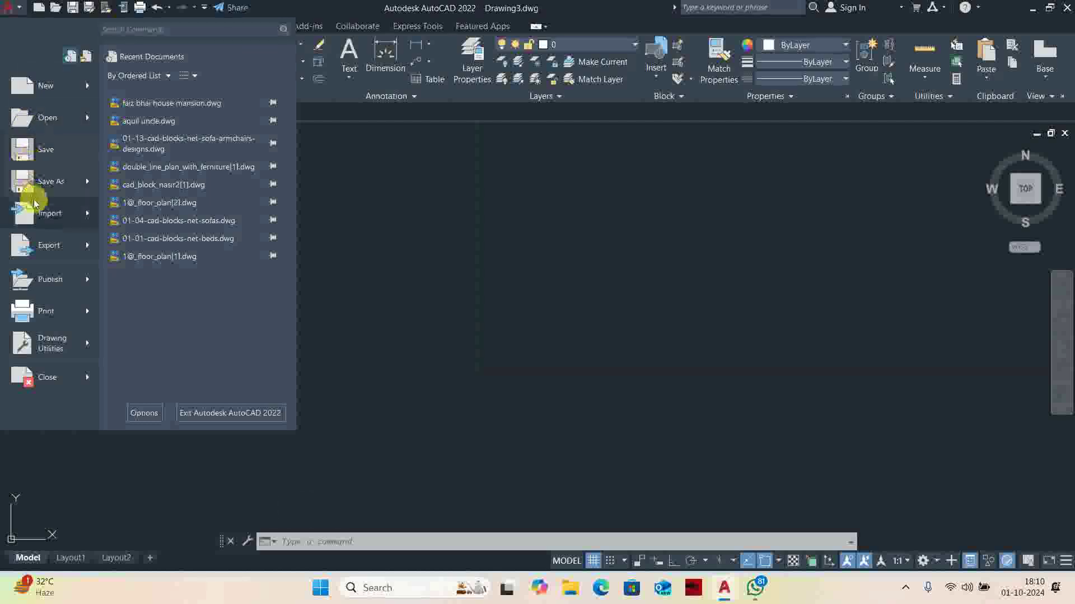
{"action": "left_click", "coordinate": [36, 182]}
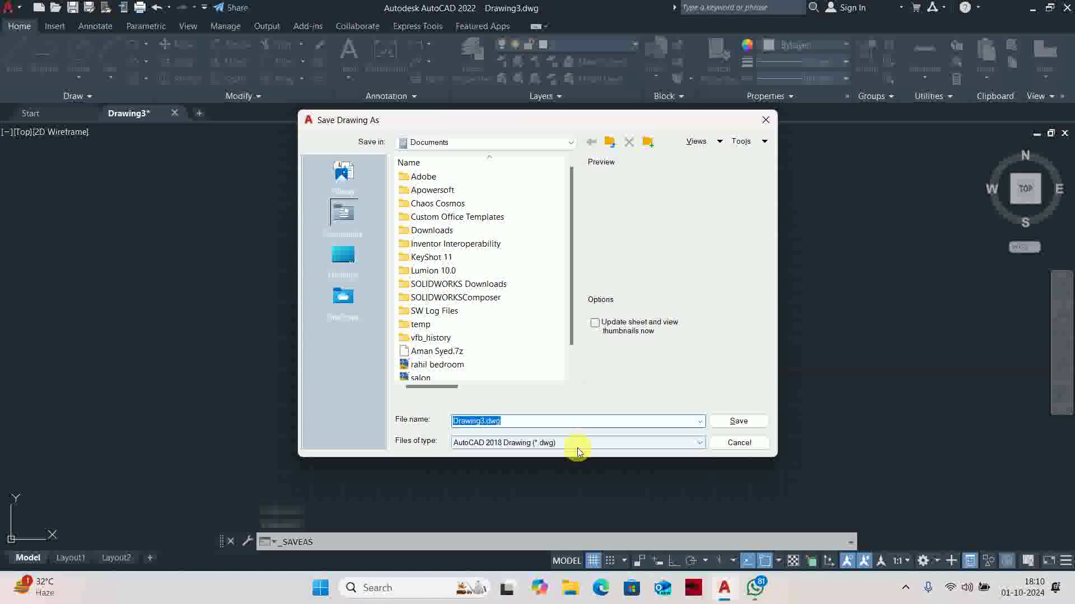
{"action": "left_click", "coordinate": [502, 442]}
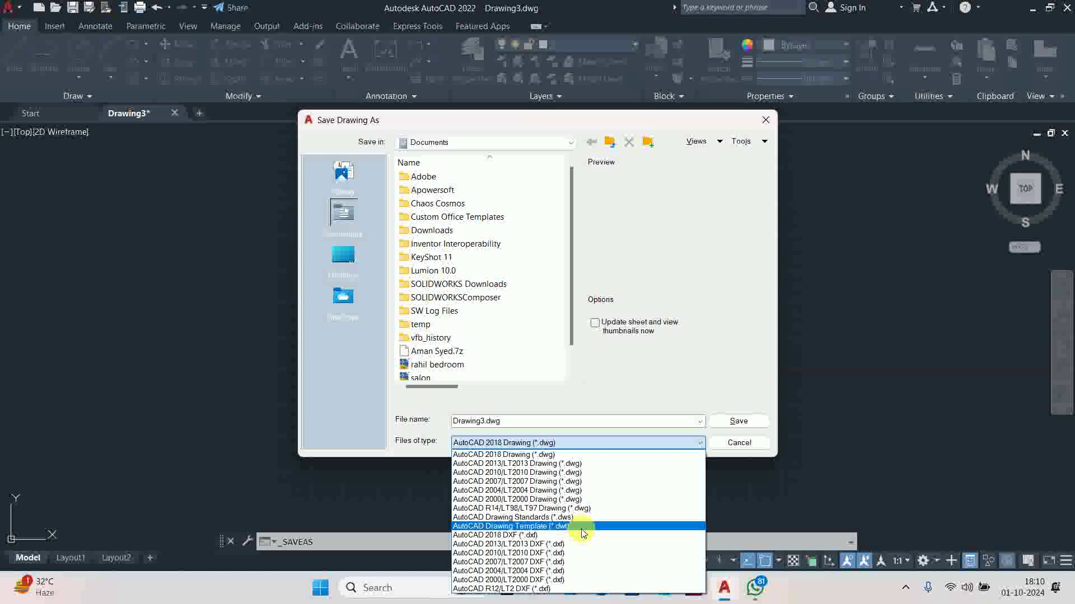
{"action": "left_click", "coordinate": [582, 531]}
{"action": "type", "text": "inches & feet"}
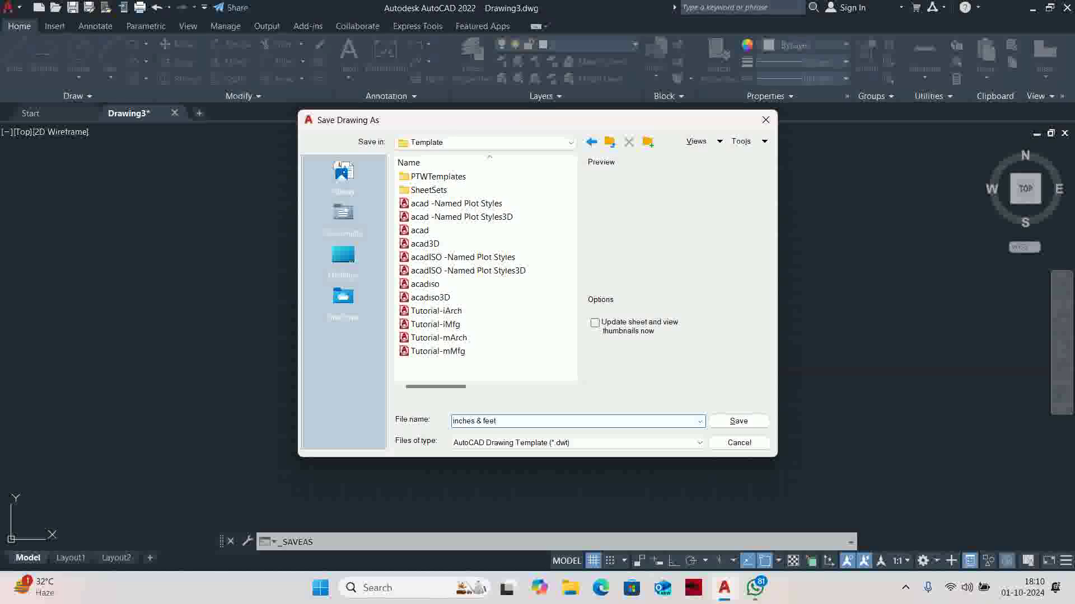
{"action": "key", "text": "ctrl+z"}
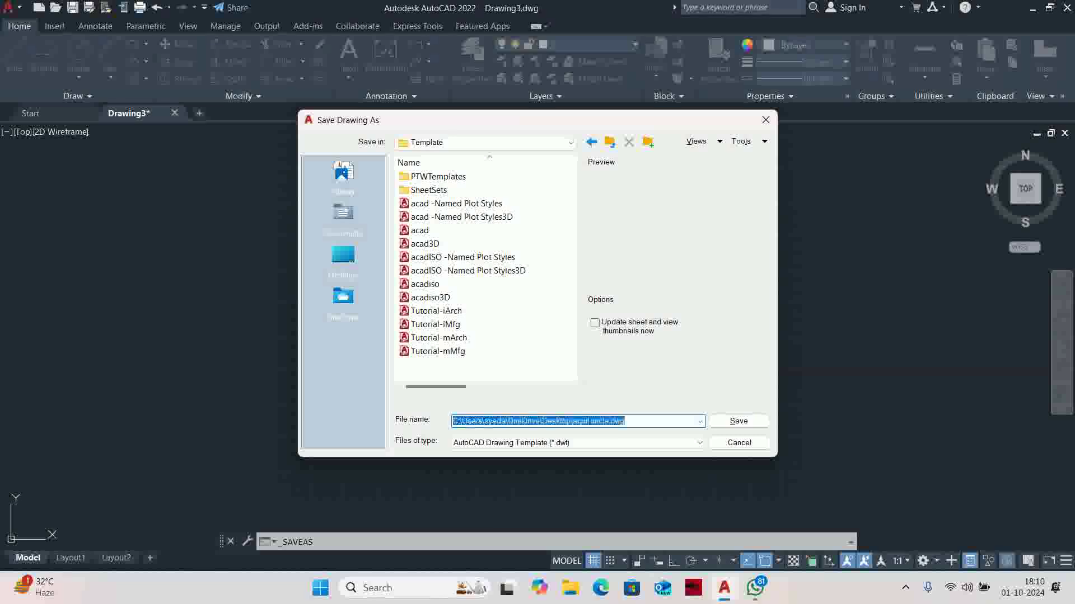
{"action": "left_click", "coordinate": [737, 422]}
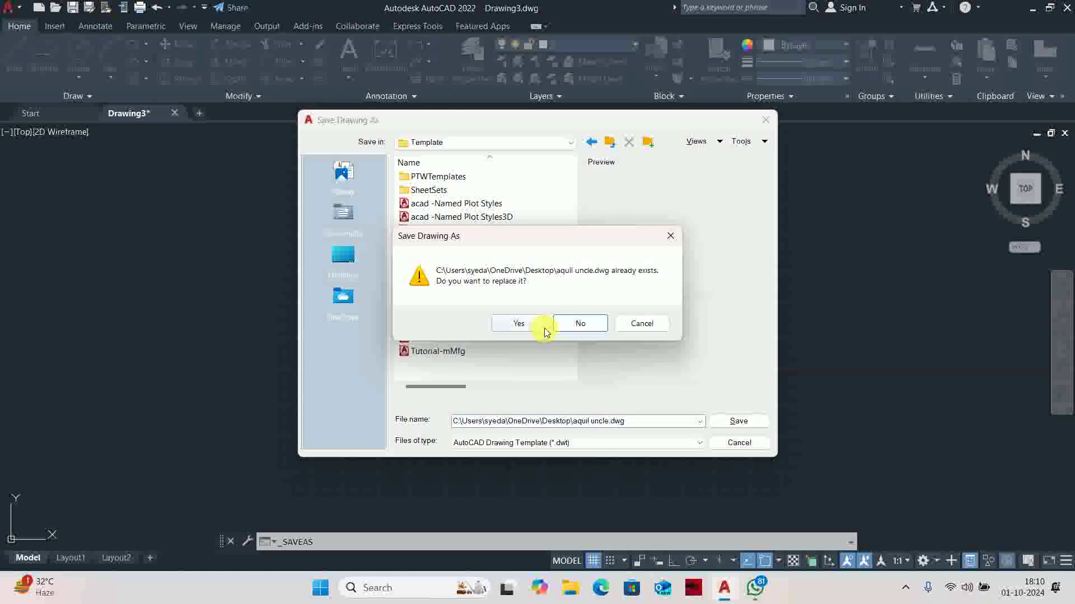
{"action": "left_click", "coordinate": [520, 328]}
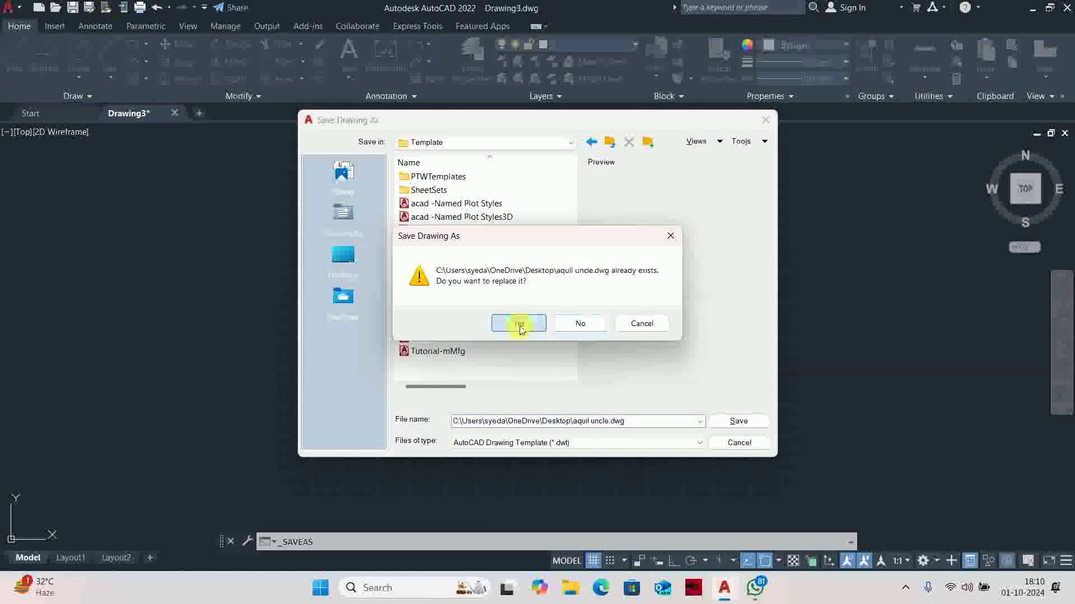
{"action": "left_click", "coordinate": [288, 145]}
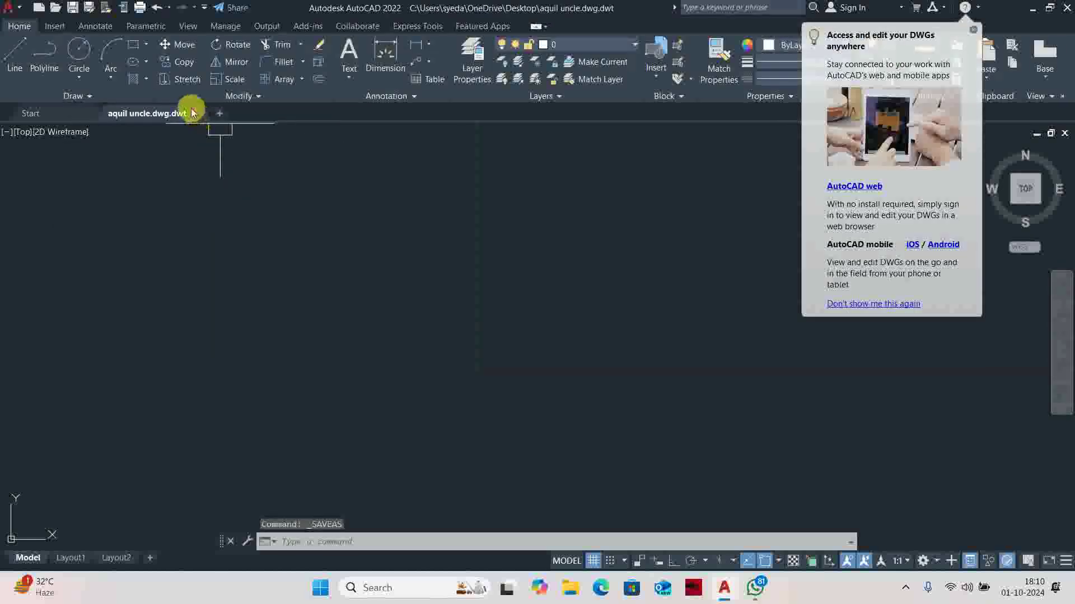
- Close the template drawing, cancel the New template dialog, and reopen the .dwt from Recent Documents
{"action": "left_click", "coordinate": [199, 111]}
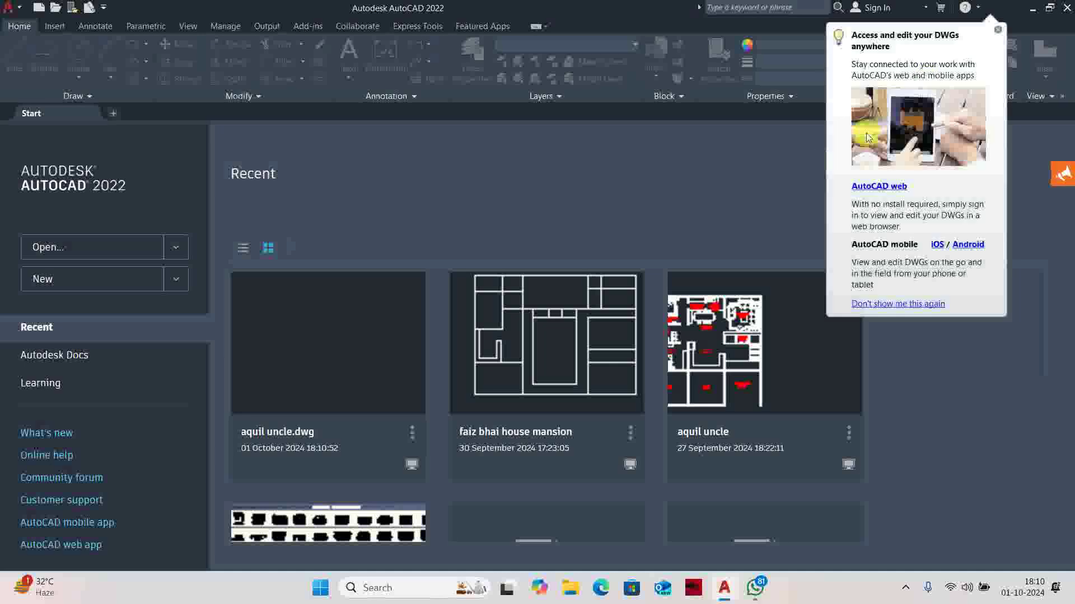
{"action": "left_click", "coordinate": [996, 31]}
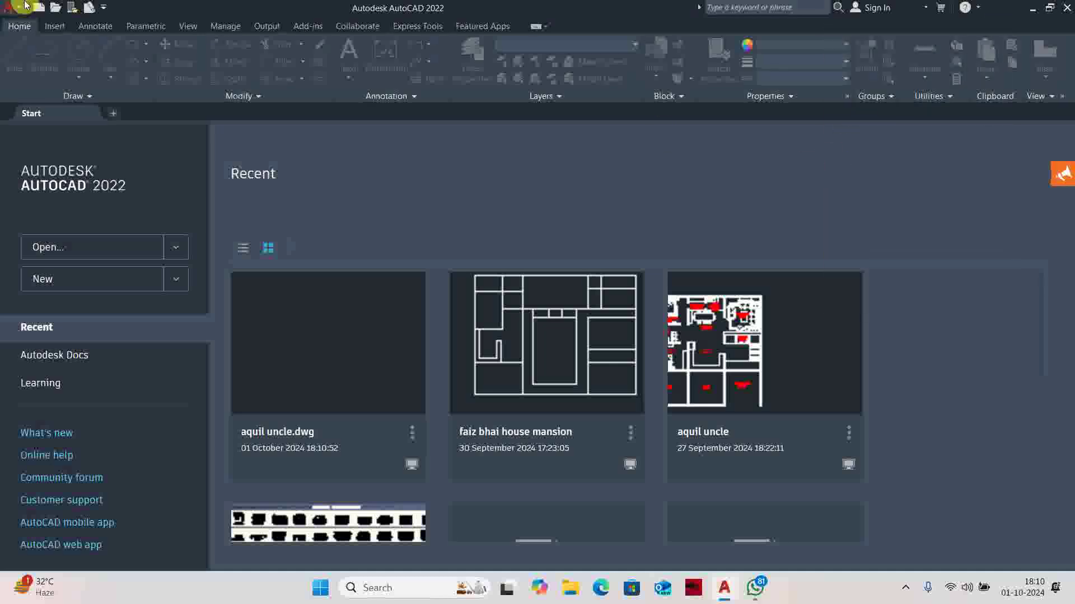
{"action": "left_click", "coordinate": [8, 7]}
{"action": "left_click", "coordinate": [22, 86]}
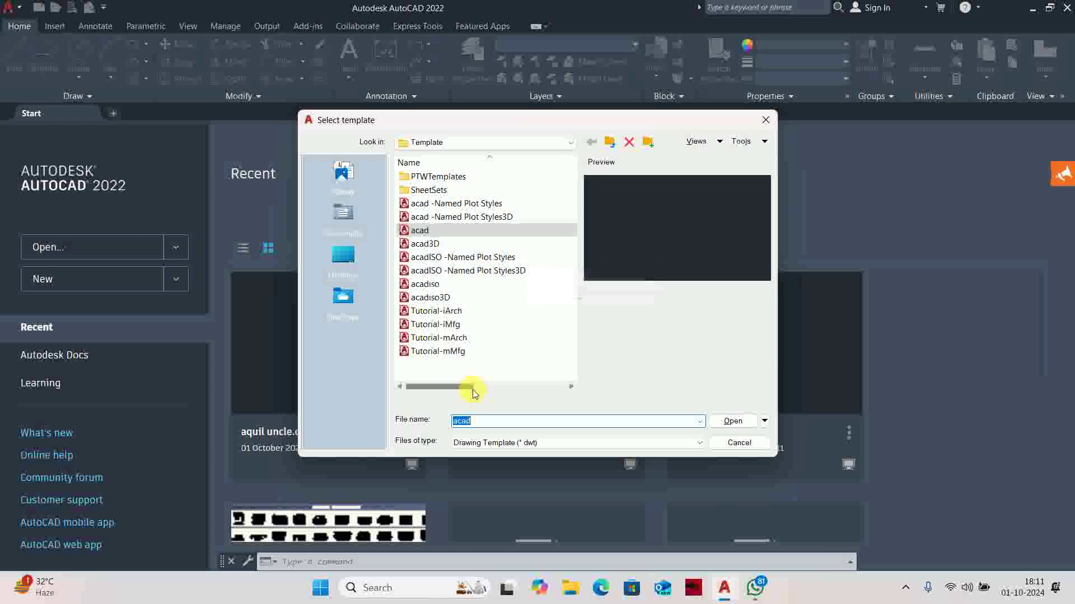
{"action": "left_click", "coordinate": [745, 451]}
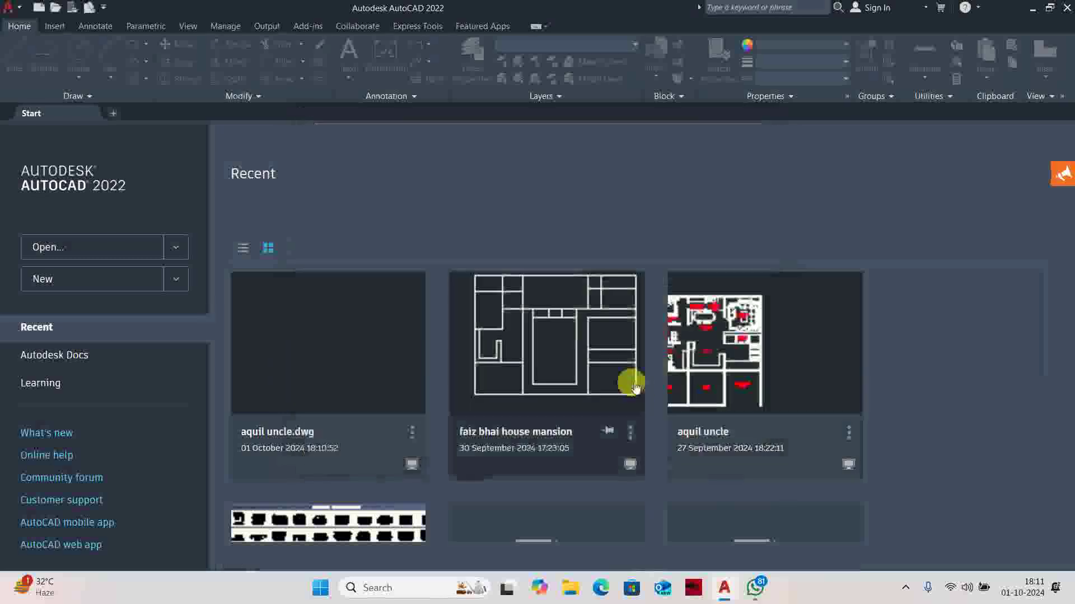
{"action": "left_click", "coordinate": [8, 6]}
{"action": "left_click", "coordinate": [150, 107]}
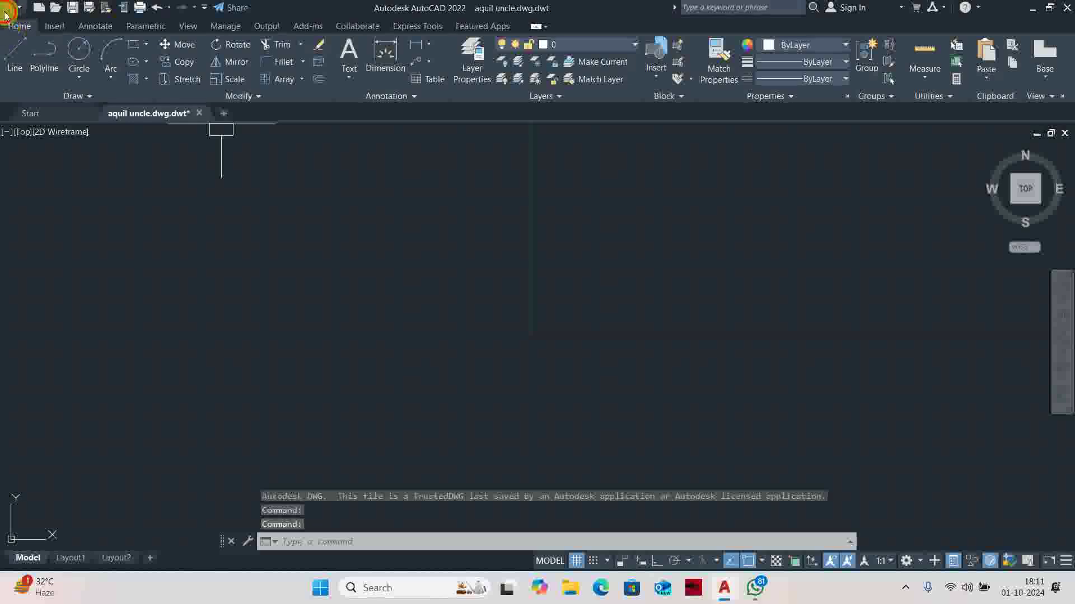
- Save the drawing as 'inches & feet.dwt' in the Template folder with English measurement
{"action": "left_click", "coordinate": [8, 8]}
{"action": "left_click", "coordinate": [34, 180]}
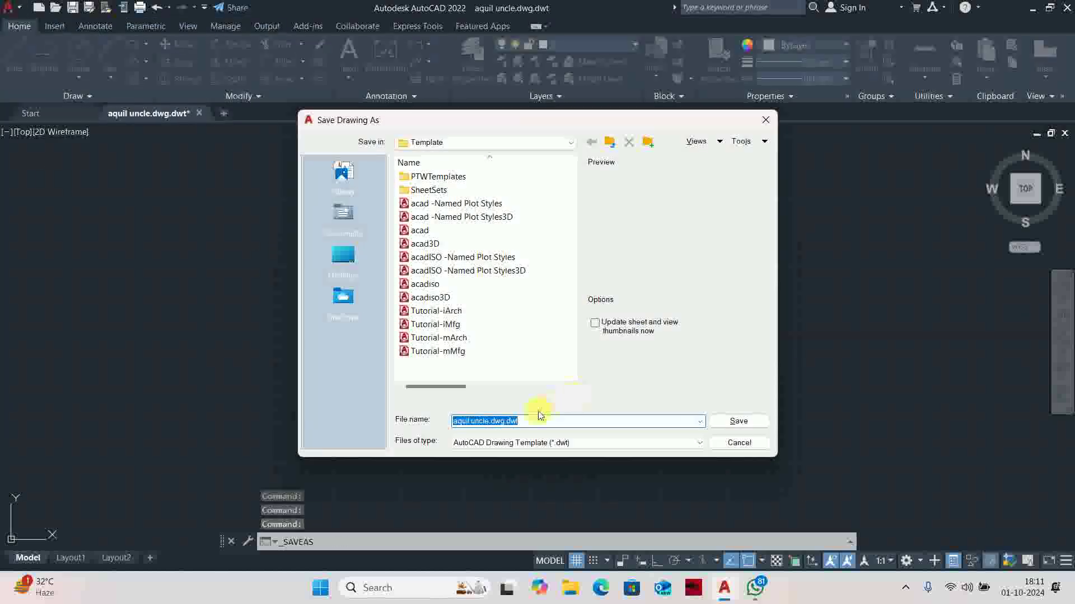
{"action": "left_click", "coordinate": [518, 452]}
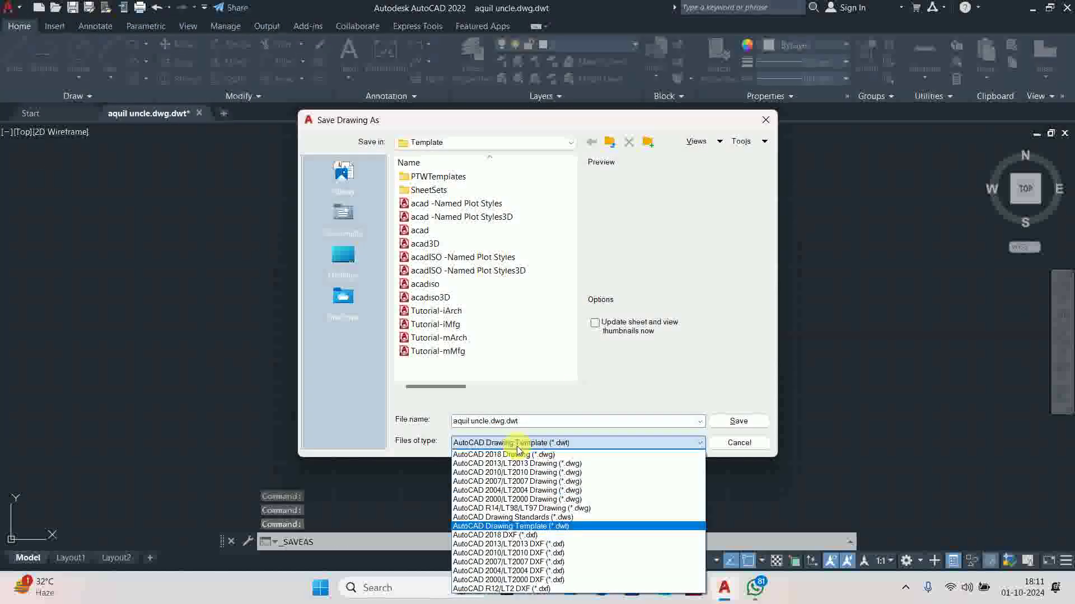
{"action": "left_click", "coordinate": [560, 526]}
{"action": "key", "text": "BackSpace"}
{"action": "type", "text": "inches & feet"}
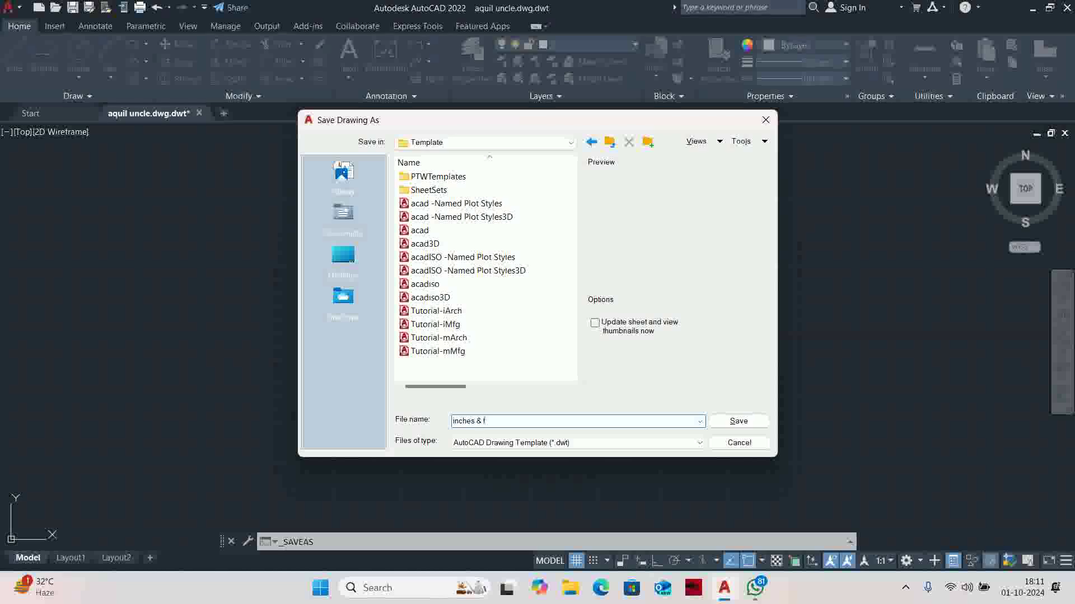
{"action": "left_click", "coordinate": [738, 421]}
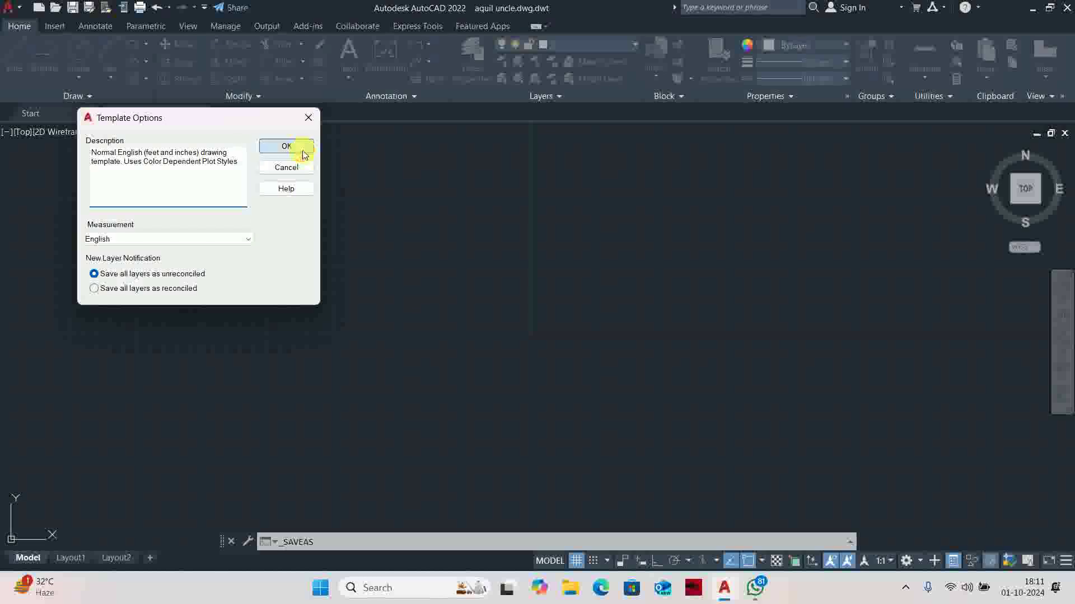
{"action": "left_click", "coordinate": [302, 150]}
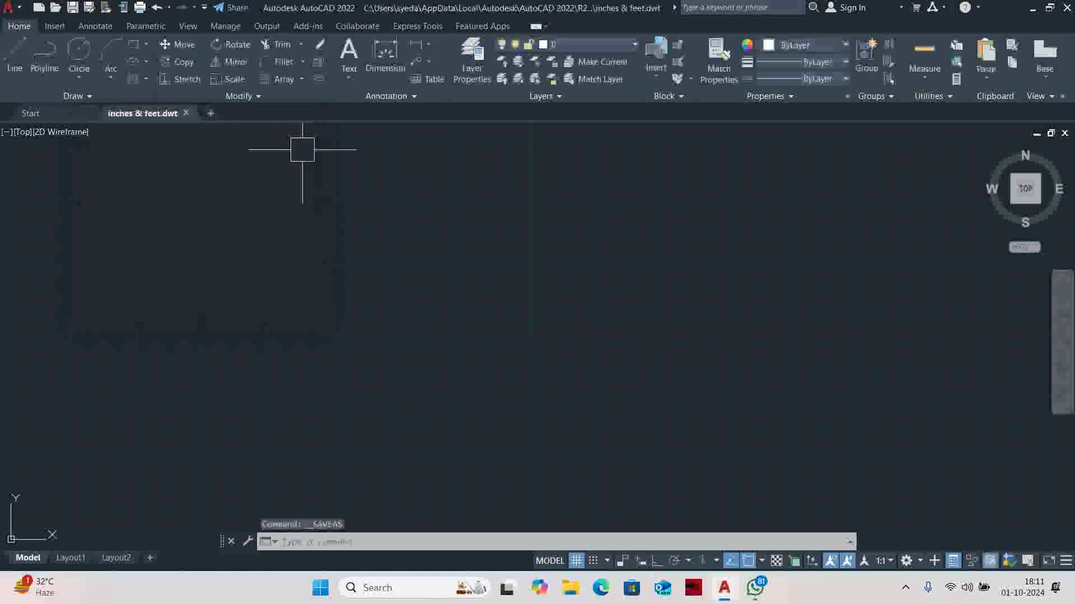
- Close the template and create Drawing4 from the 'inches & feet' template
{"action": "left_click", "coordinate": [188, 114]}
{"action": "left_click", "coordinate": [14, 17]}
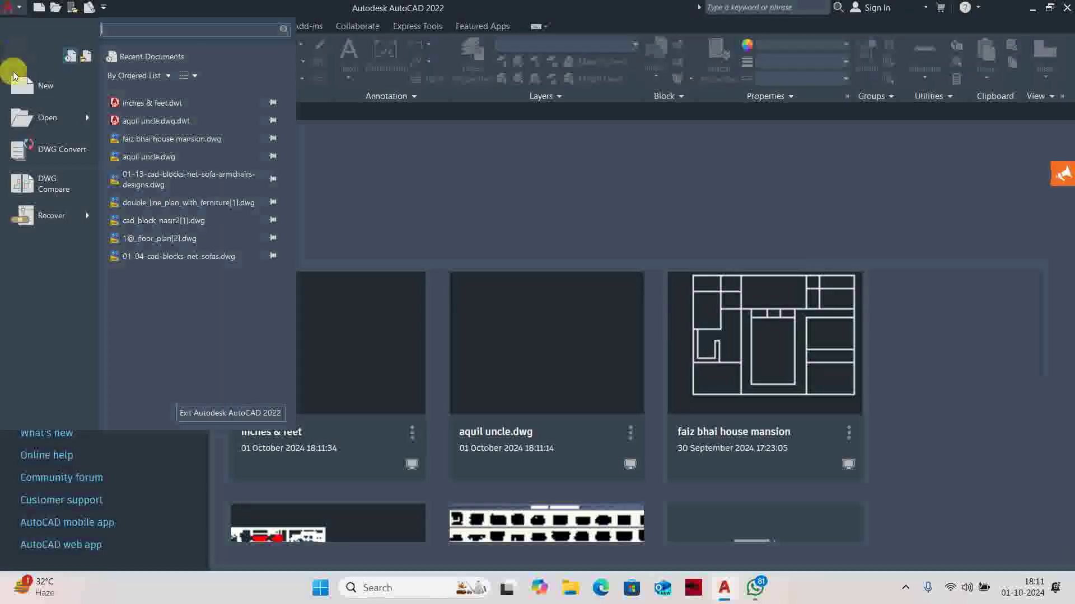
{"action": "left_click", "coordinate": [14, 77]}
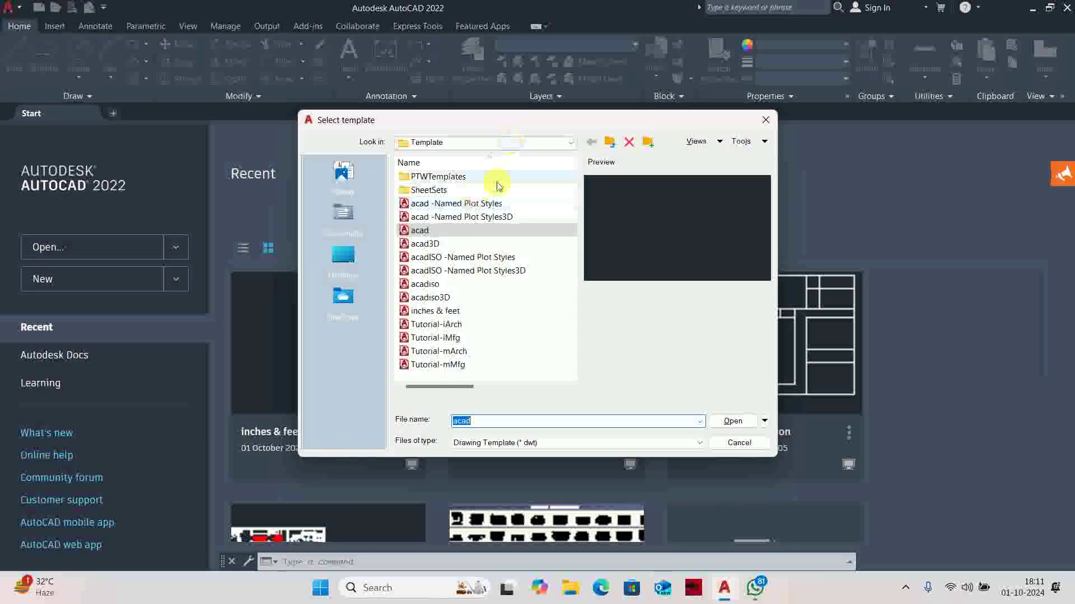
{"action": "left_click", "coordinate": [507, 312]}
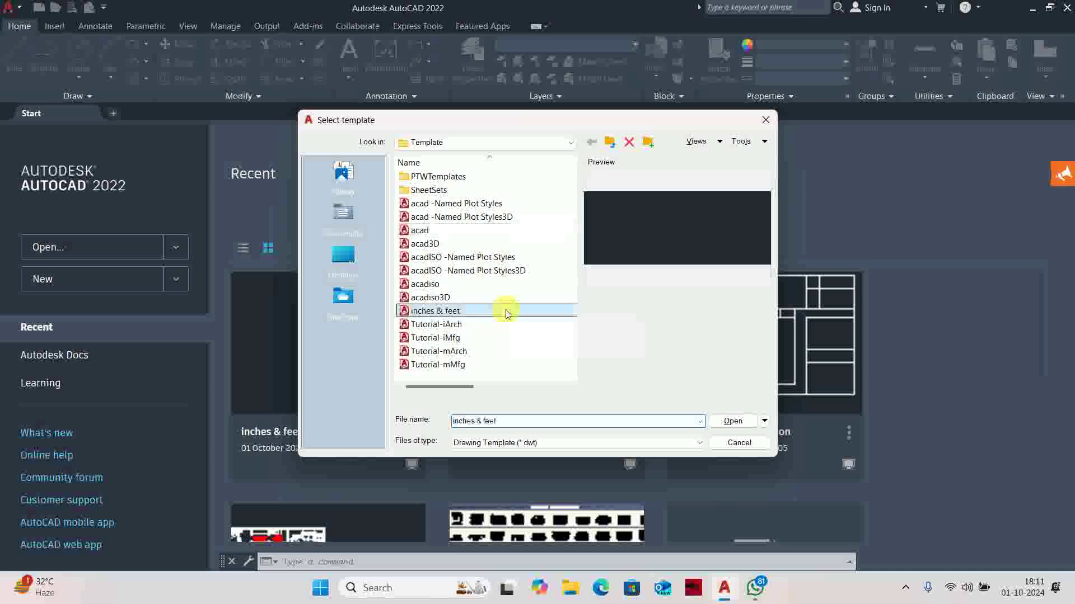
{"action": "left_click", "coordinate": [732, 422]}
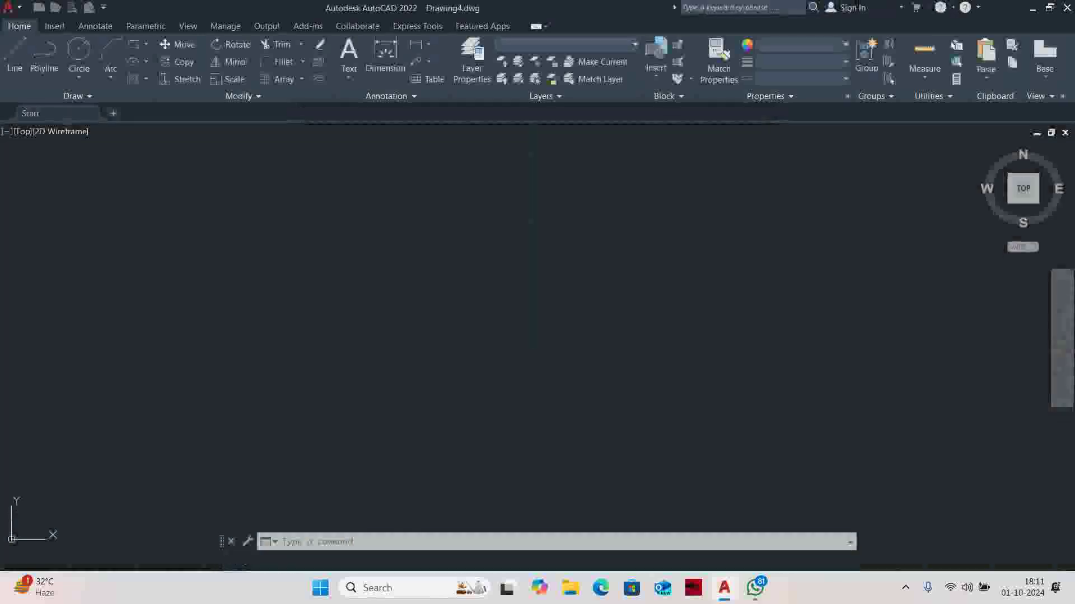
- Check Drawing4's units (UN) and its Standard dimension style (D) carried over from the template
{"action": "type", "text": "UN"}
{"action": "key", "text": "Return"}
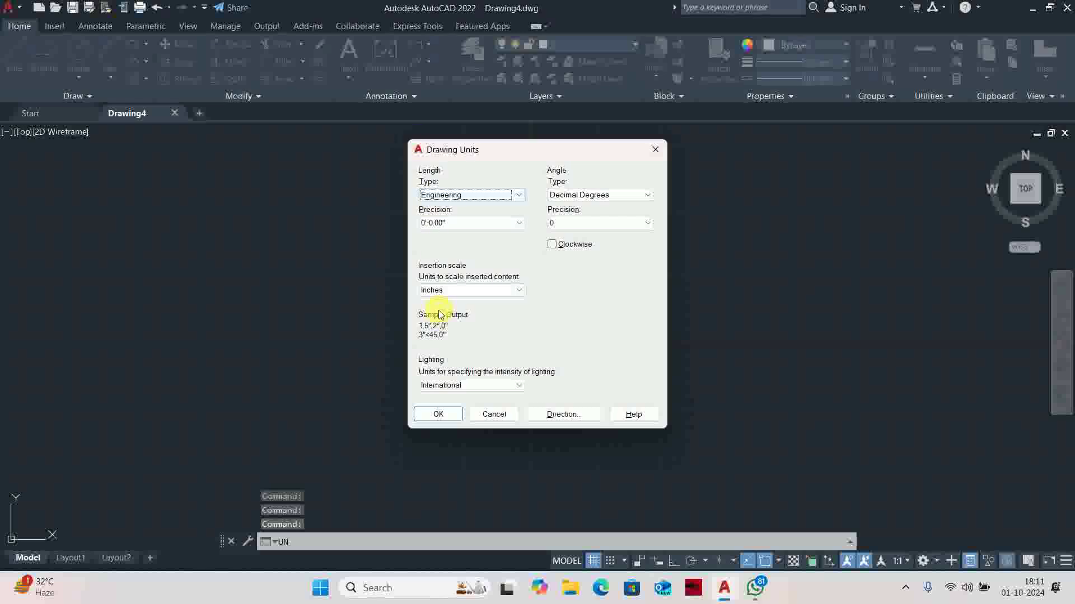
{"action": "key", "text": "Return"}
{"action": "type", "text": "d"}
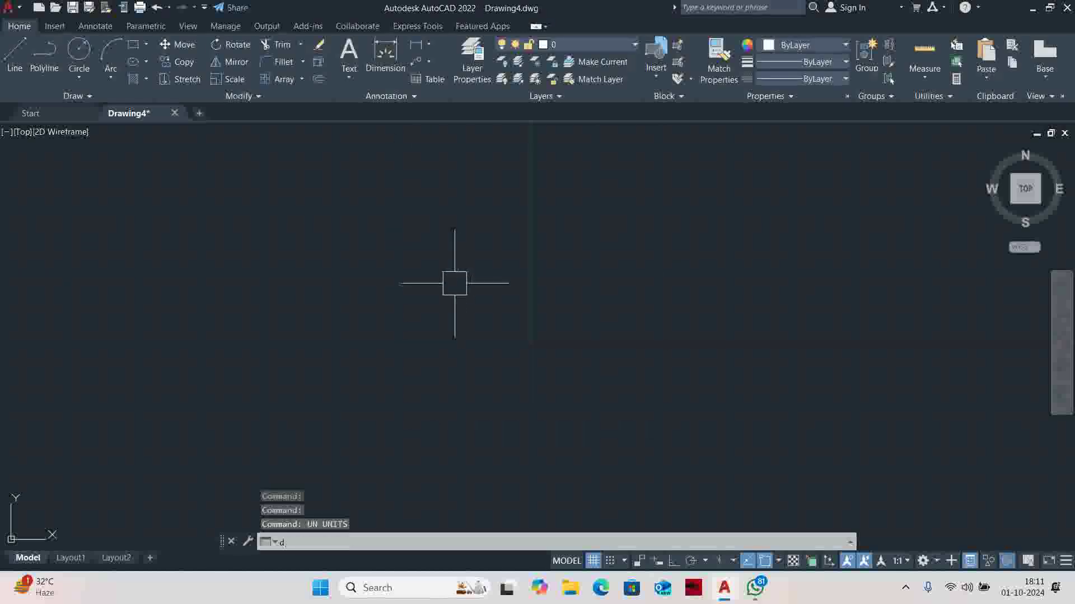
{"action": "key", "text": "Return"}
{"action": "left_click", "coordinate": [694, 263]}
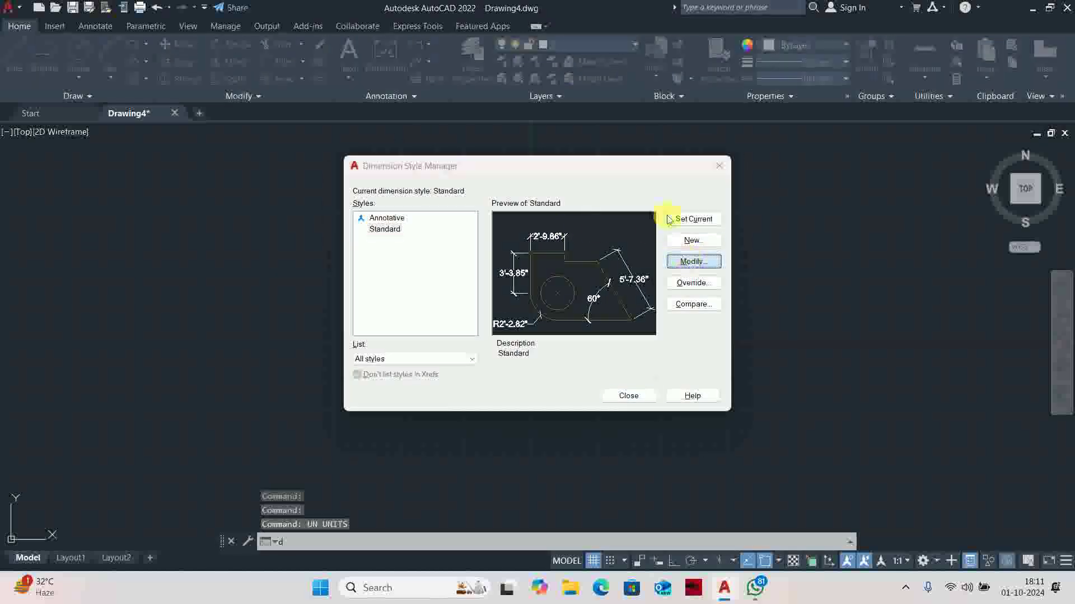
{"action": "key", "text": "Escape"}
{"action": "key", "text": "Escape"}
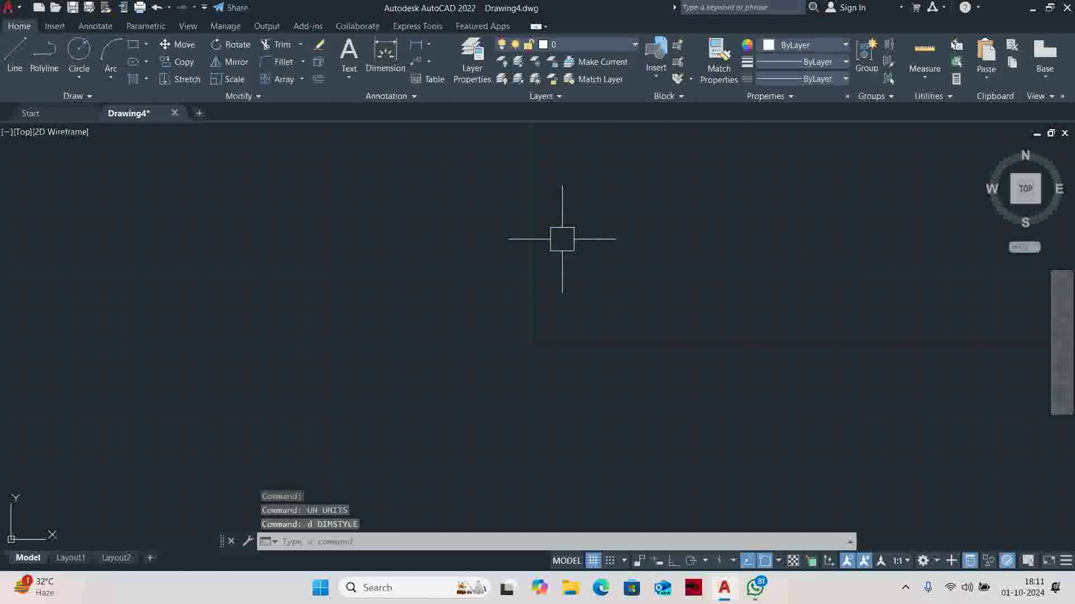